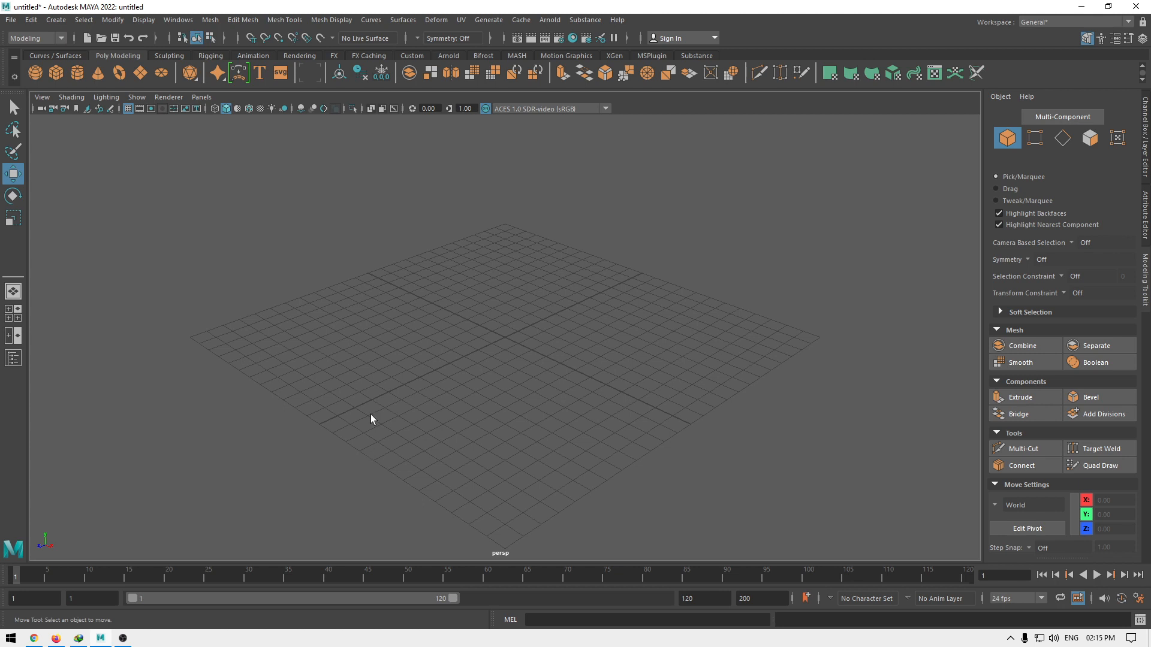
Step: Detach the Polygon Primitives list as a floating window and place it beside the Modeling Toolkit
left_click(56, 20)
mouse_move(84, 64)
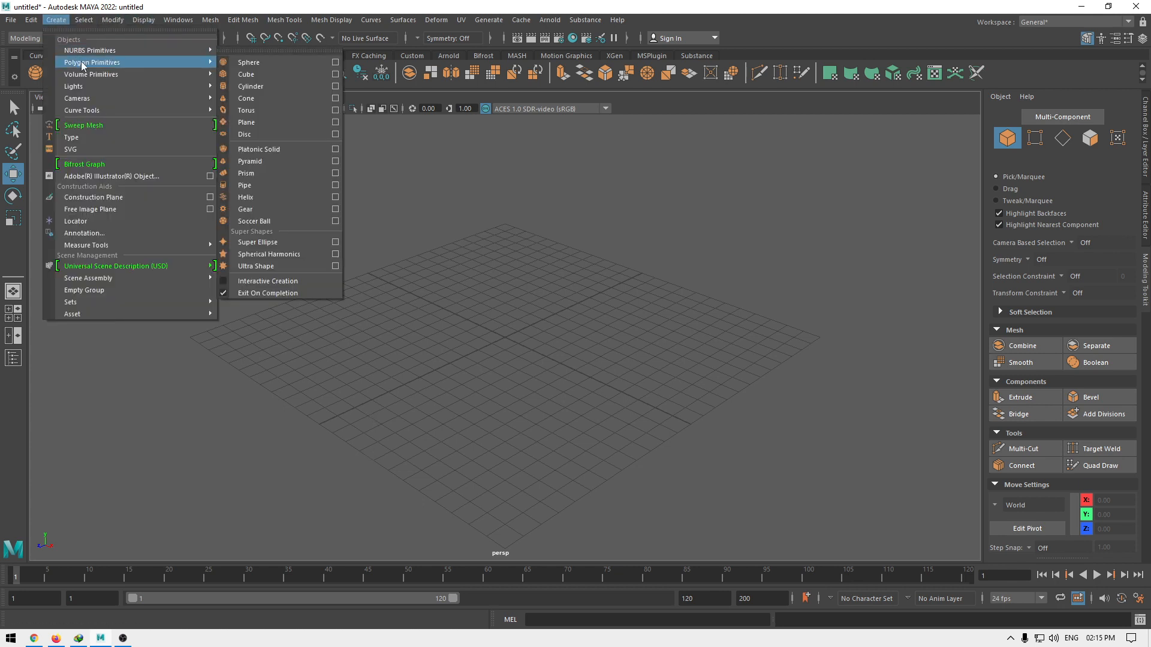
left_click(241, 57)
left_click_drag(622, 101, 853, 106)
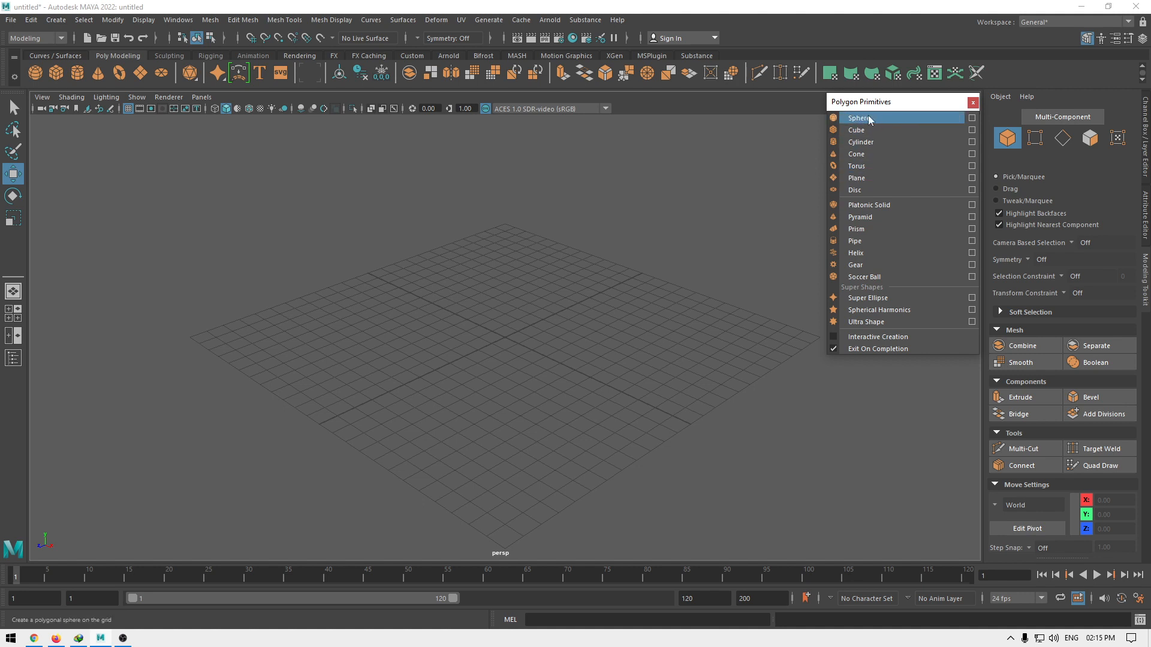
Step: Create a polygon sphere, cube, cylinder, platonic solid, pyramid, pipe and gear at the grid origin
left_click(868, 117)
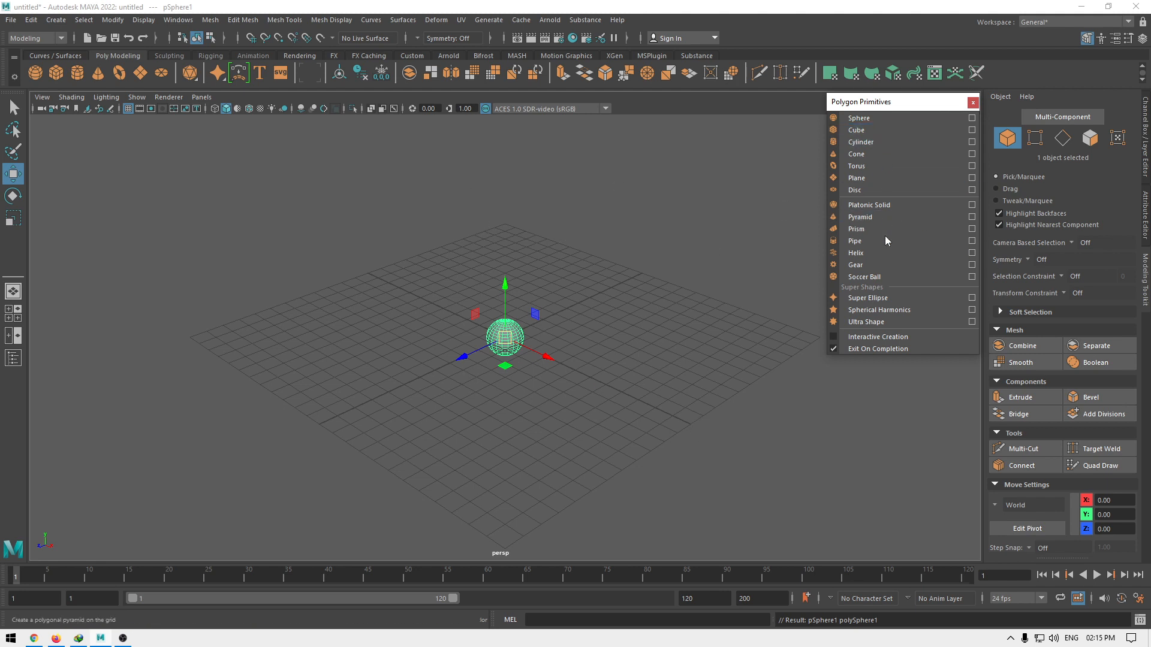
left_click(861, 143)
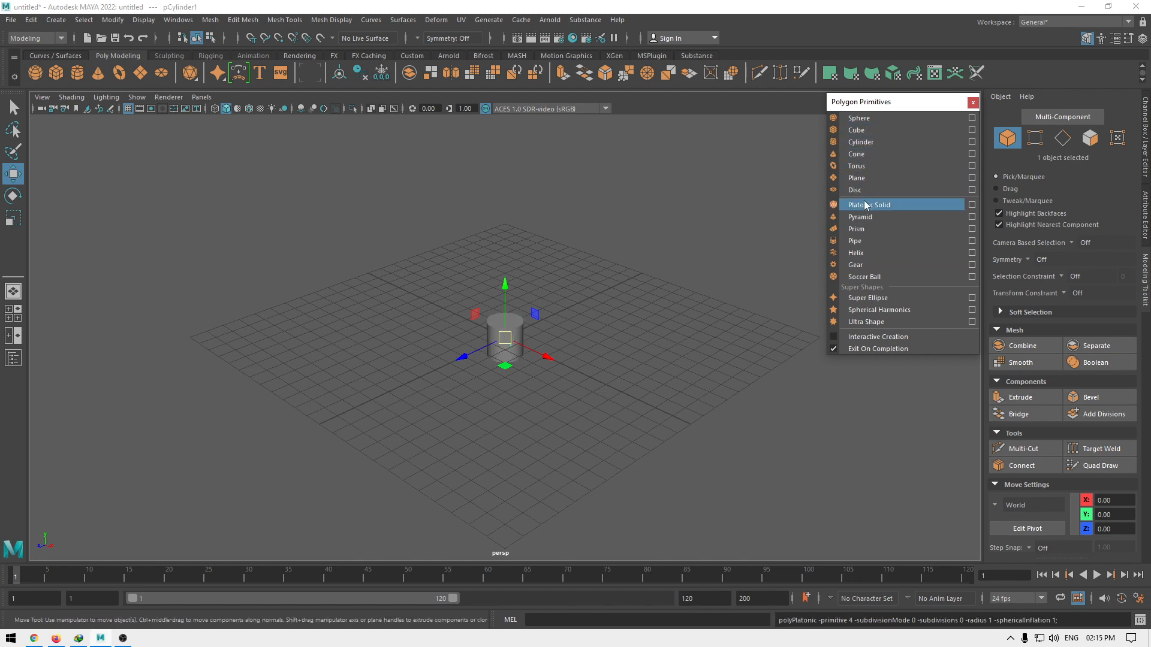
left_click(858, 241)
left_click(866, 268)
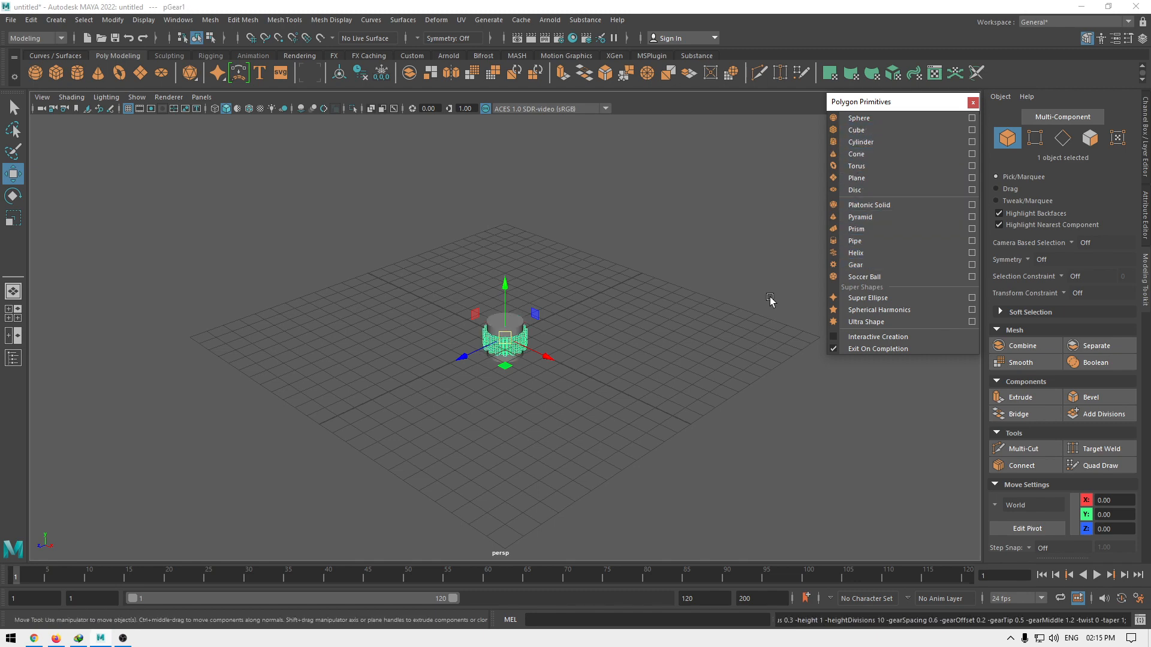
Step: Move the overlapping gear, pipe, cylinder, sphere, cube, platonic solid and pyramid apart on the grid, with the pyramid about 2.59 along Z
left_click_drag(457, 360, 386, 393)
left_click(504, 343)
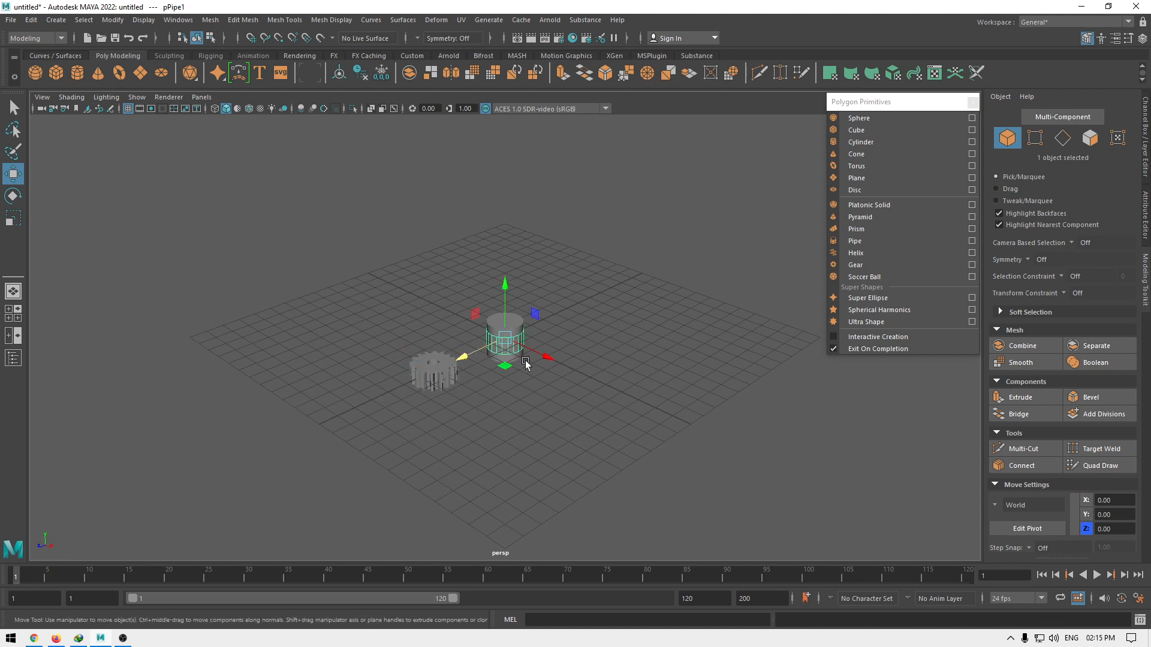
left_click_drag(543, 358, 612, 390)
left_click(505, 339)
left_click_drag(540, 357, 427, 374)
left_click(506, 336)
left_click(503, 339)
left_click(503, 338)
left_click(505, 340)
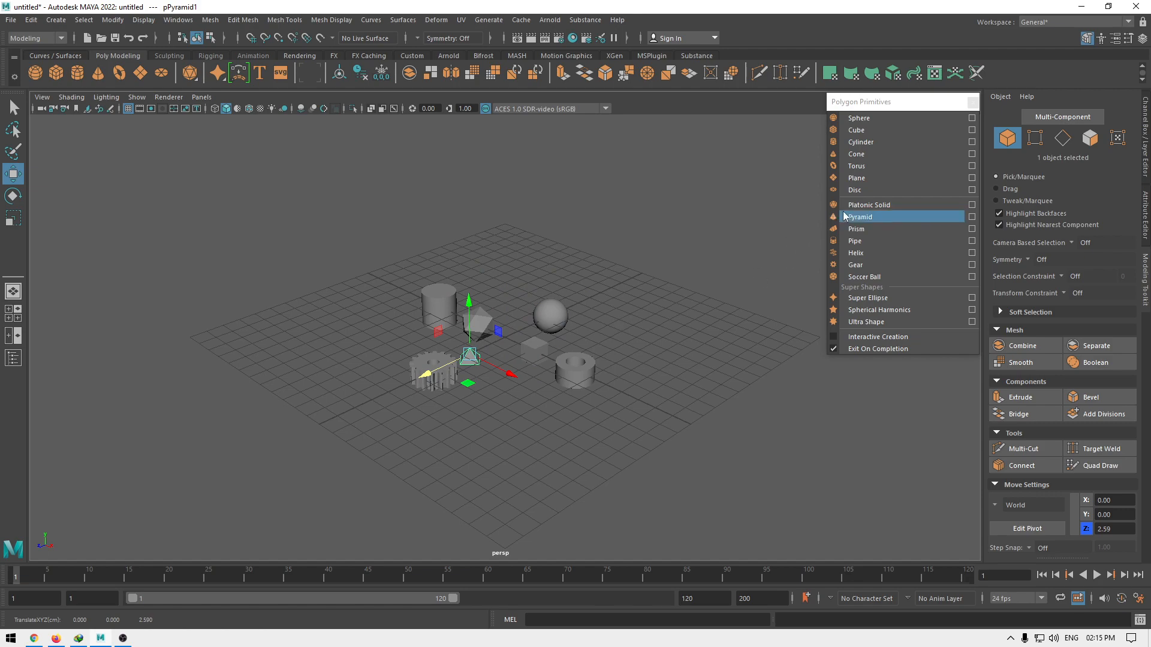
Step: Add a polygon plane at the origin and close the floating Polygon Primitives window
left_click(856, 178)
left_click(631, 322)
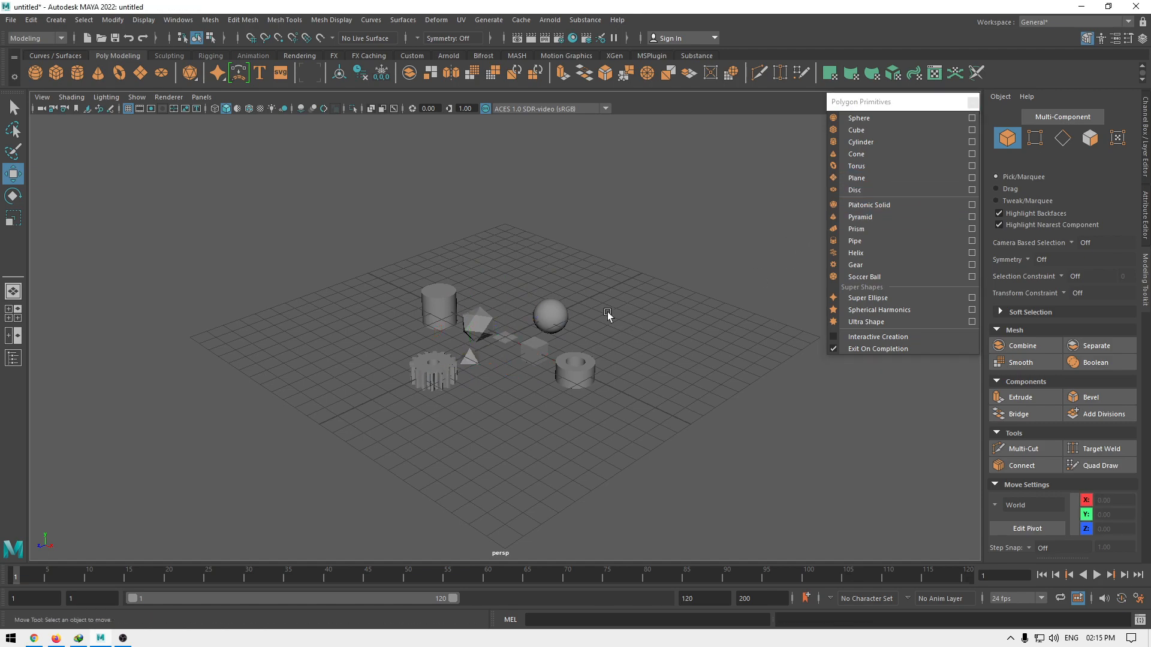
left_click_drag(606, 311, 524, 330, "alt")
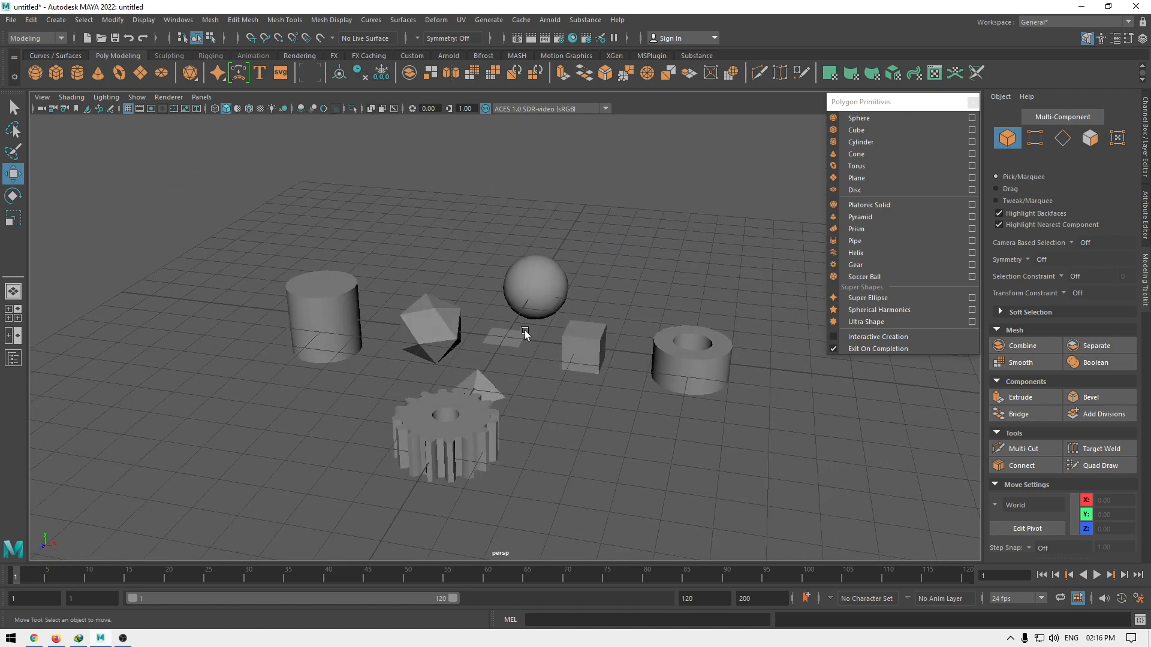
left_click(972, 104)
Step: Create a polygon torus, place it behind the other primitives next to the sphere, and deselect it
left_click_drag(723, 367, 681, 391, "alt")
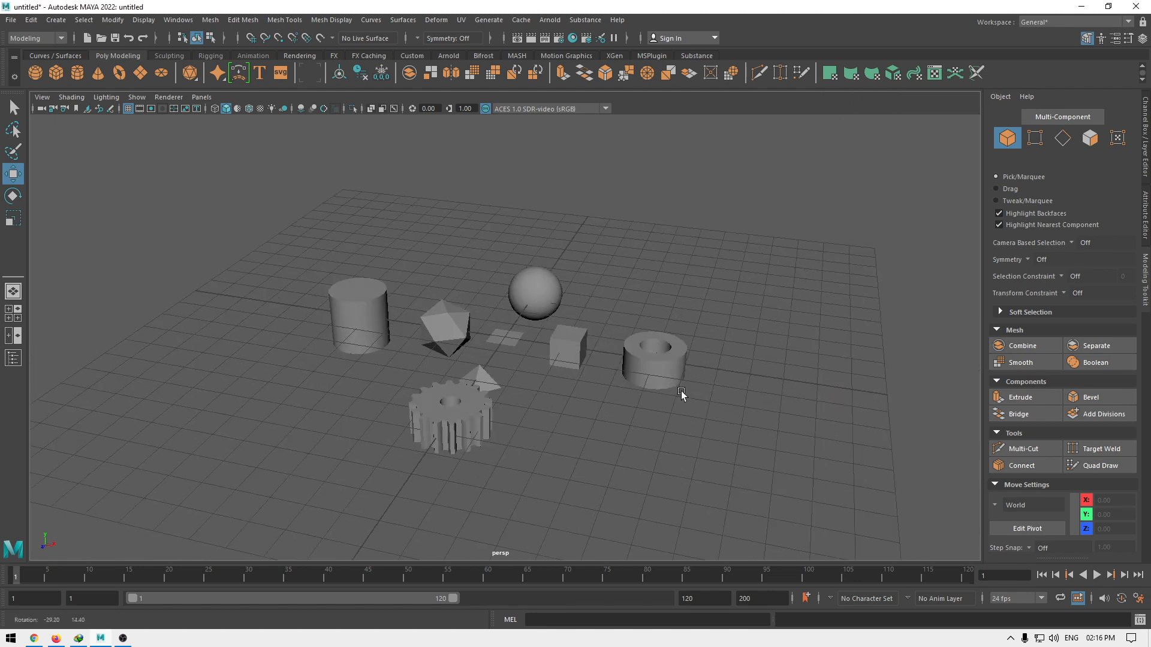
left_click_drag(641, 473, 587, 412, "alt")
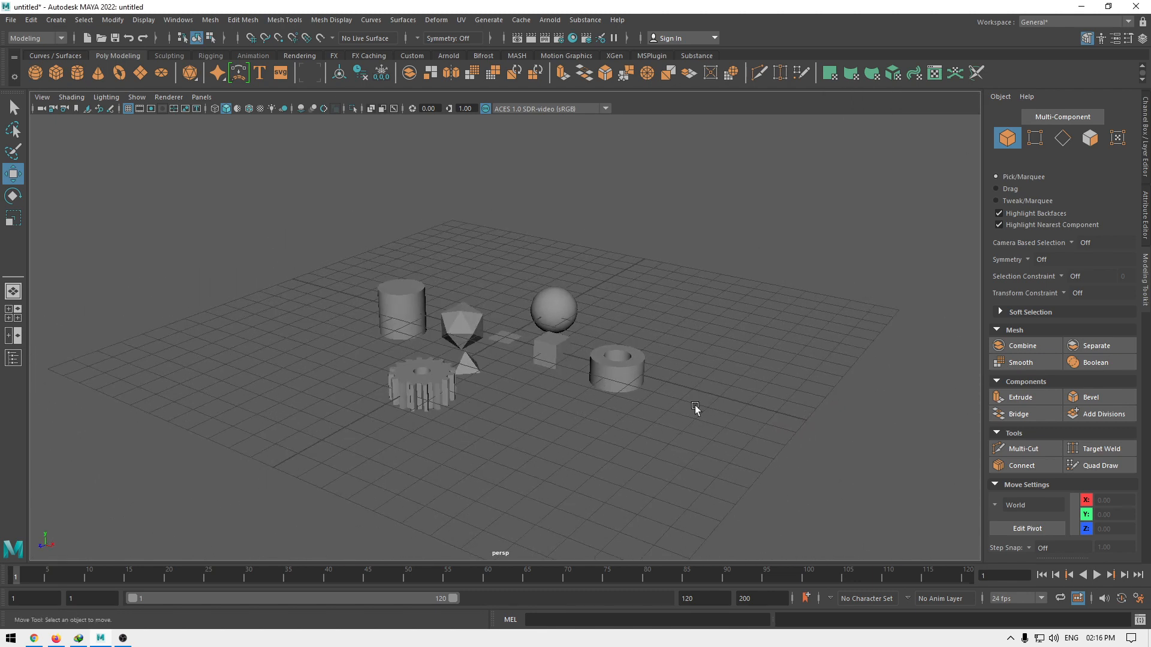
left_click_drag(696, 405, 697, 433, "alt")
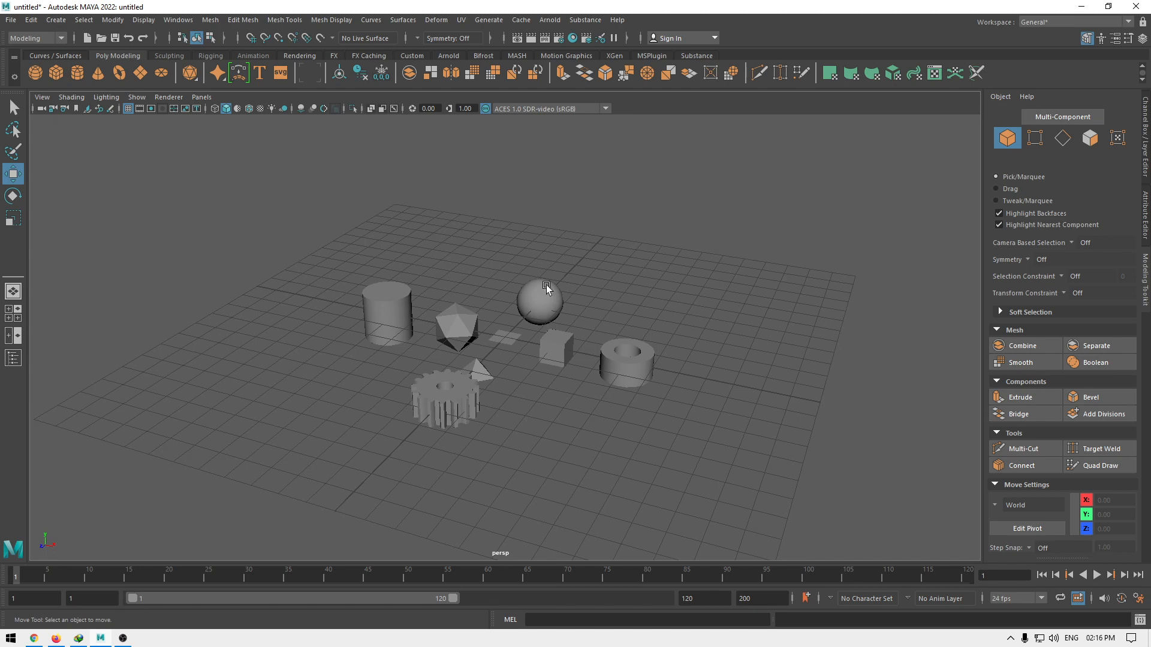
mouse_move(695, 407)
left_mouse_down("alt")
mouse_move(674, 429)
mouse_move(701, 424)
left_mouse_up("alt")
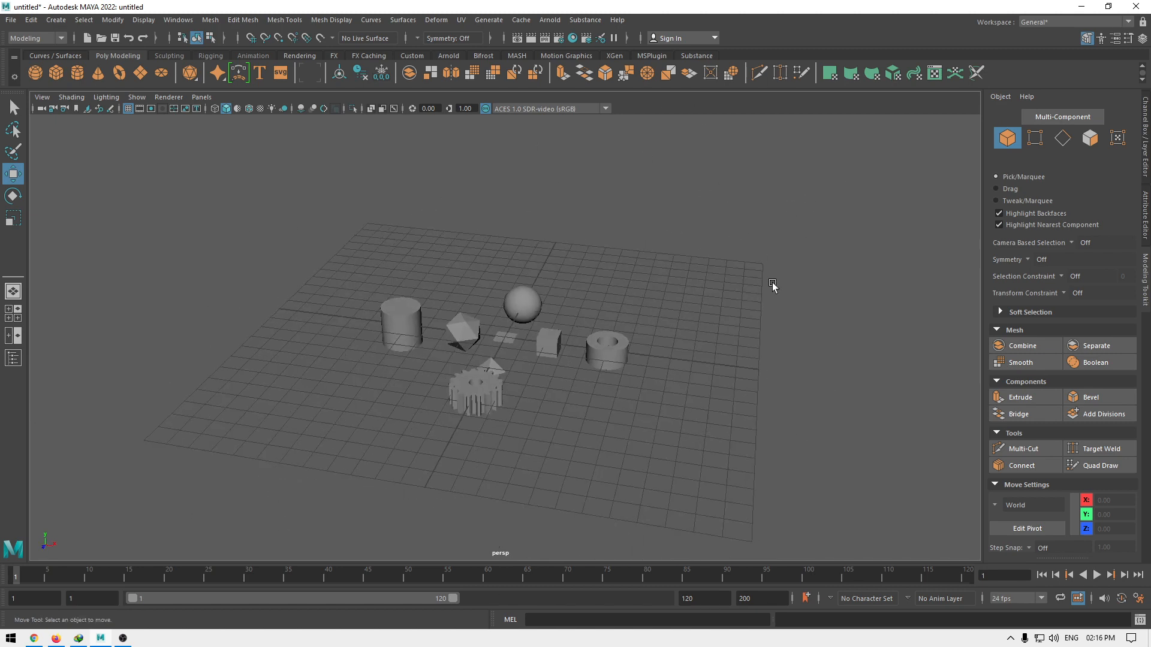
left_click_drag(771, 285, 791, 285, "alt")
right_click(745, 188, "shift")
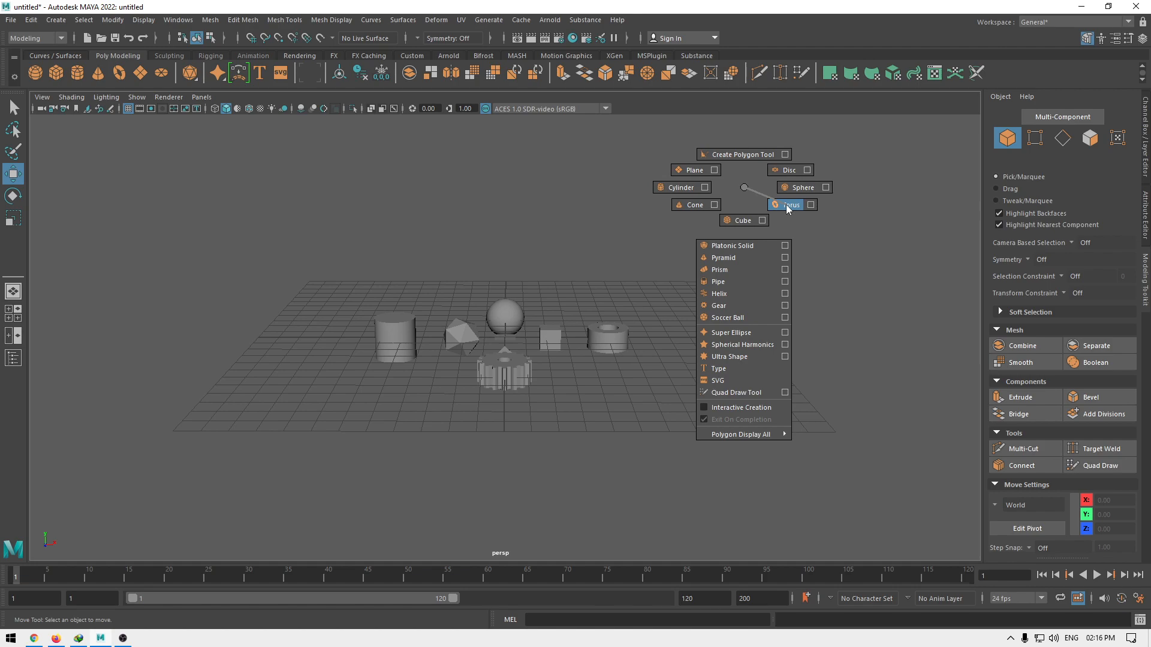
right_click_drag(744, 187, 787, 205, "shift")
left_click_drag(557, 365, 509, 163, "alt")
left_click(677, 358)
left_click_drag(676, 357, 606, 442, "alt")
right_click_drag(605, 442, 625, 440, "alt")
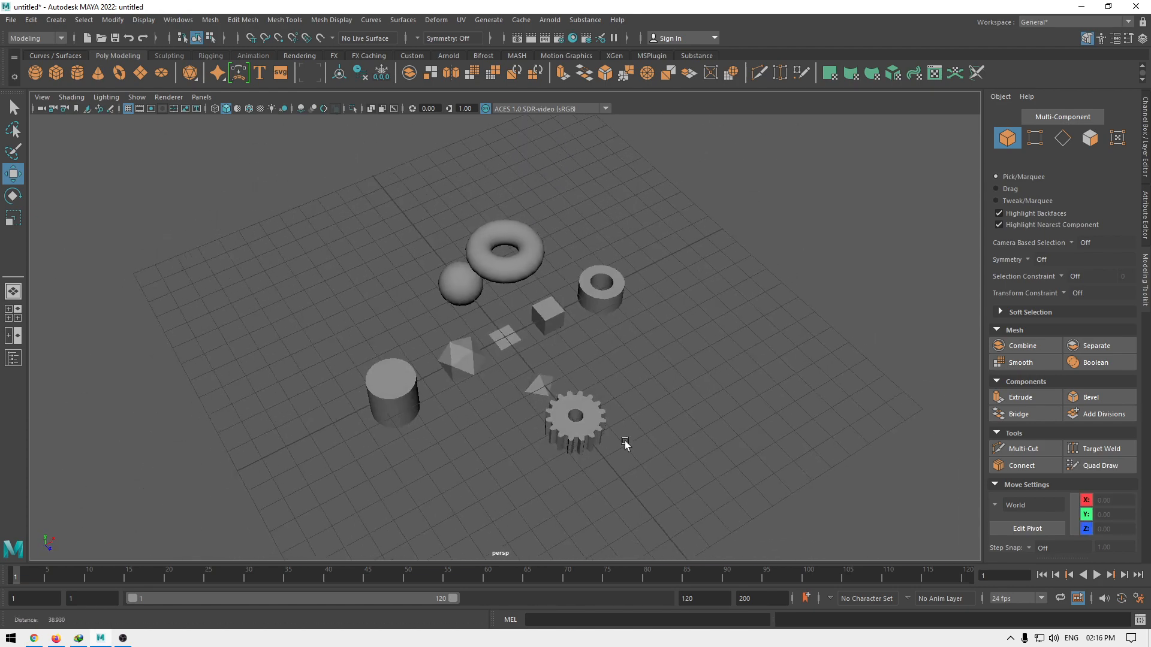
left_click_drag(625, 441, 545, 457, "alt")
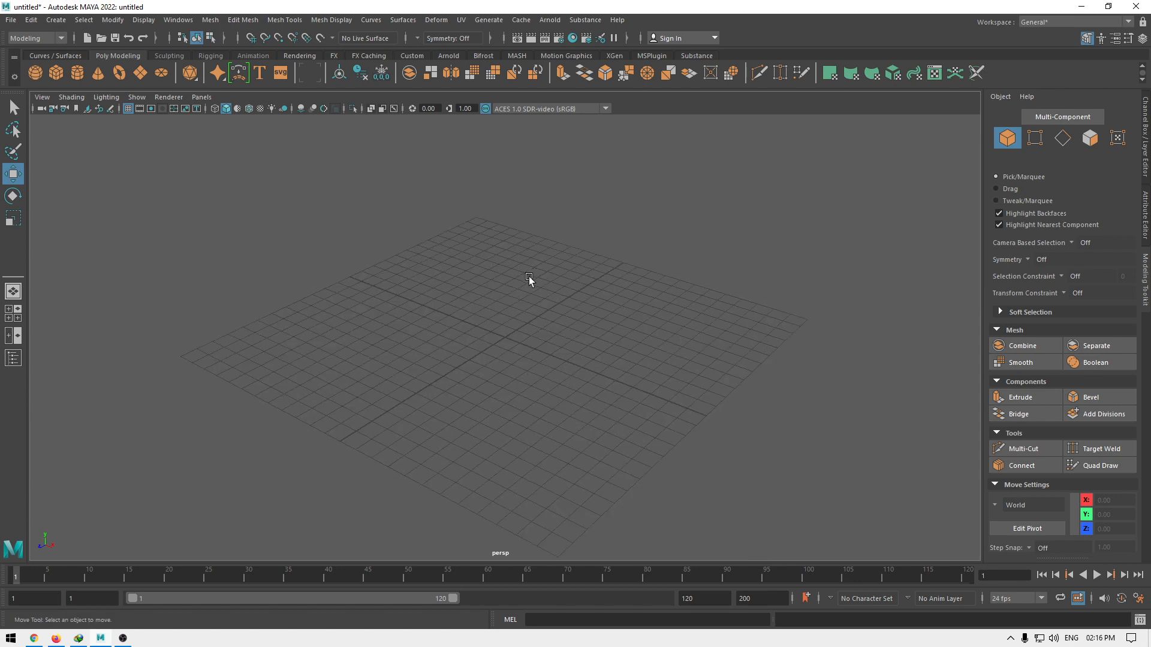
Step: Open the polygon cube's creation options and set width, height and depth to 2
mouse_move(531, 331)
left_mouse_down("alt")
mouse_move(545, 331)
mouse_move(527, 328)
left_mouse_up("alt")
right_click_drag(555, 292, 575, 328, "shift")
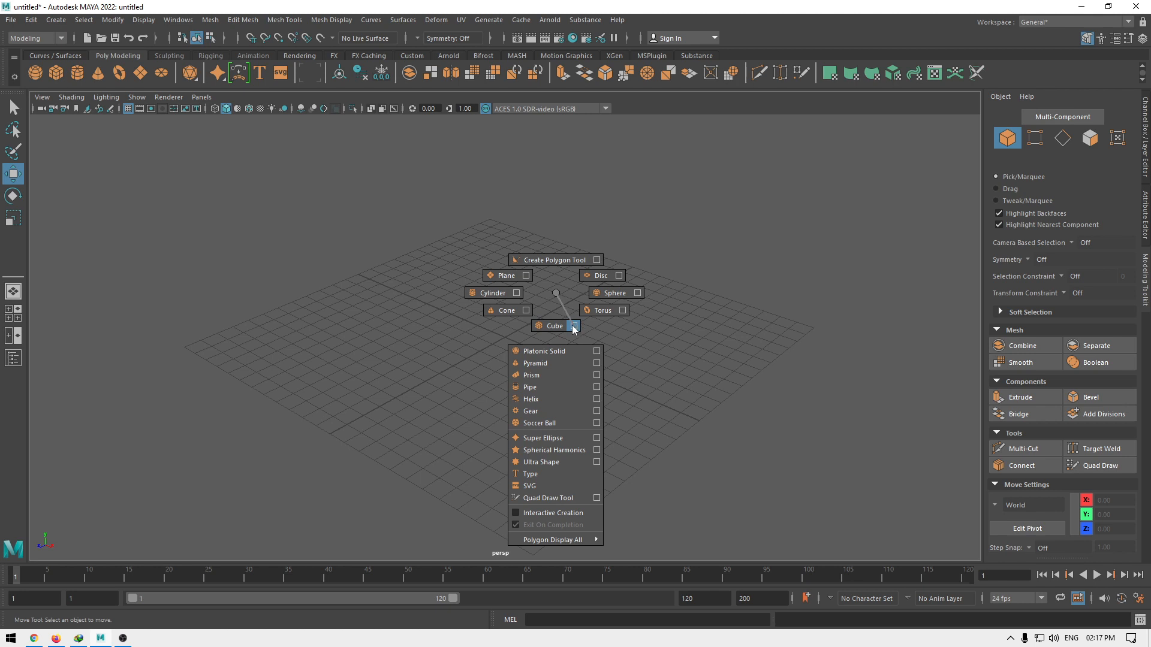
right_click_drag(575, 329, 574, 329, "shift")
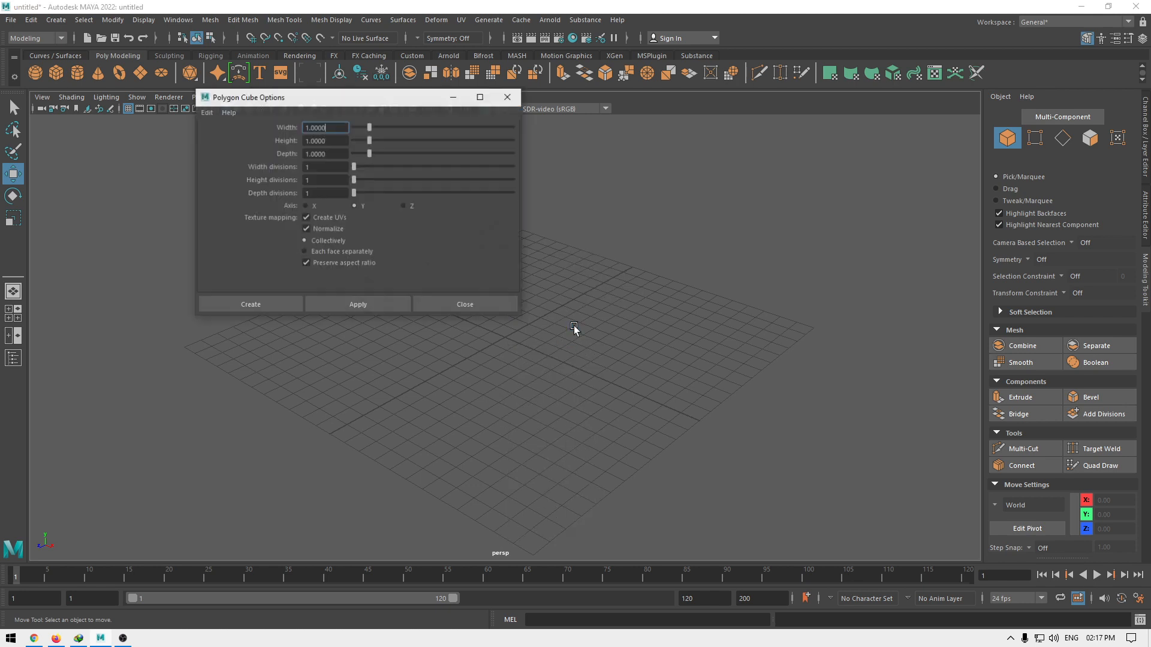
left_click_drag(354, 106, 620, 156)
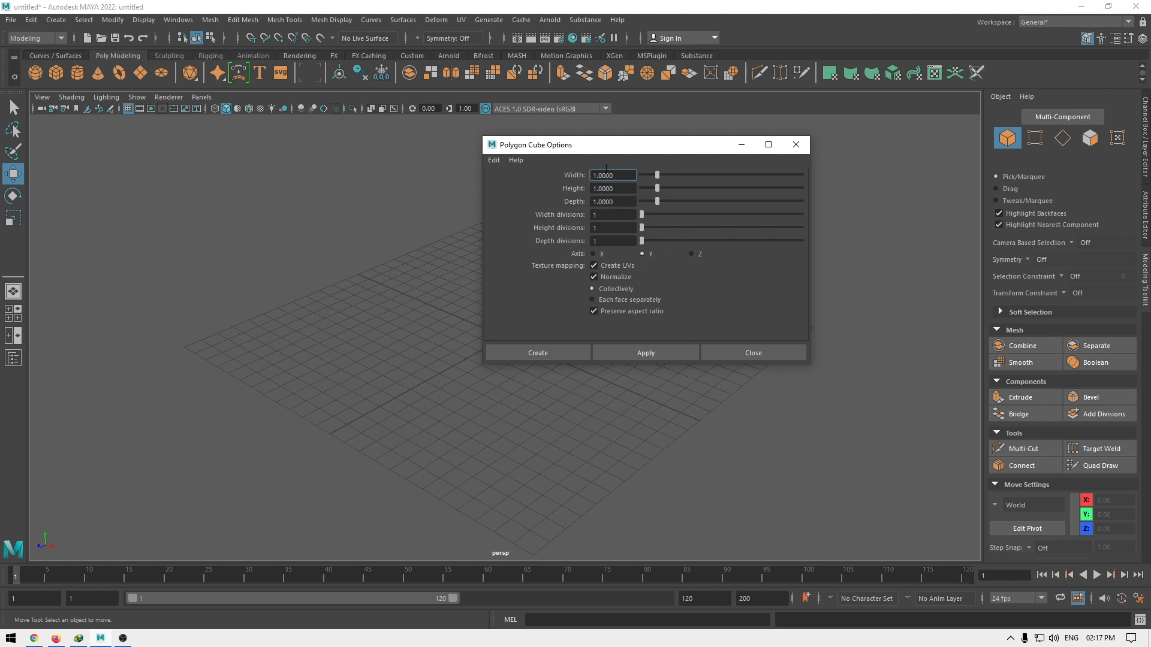
left_click_drag(662, 172, 670, 181)
double_click(630, 177)
type("2")
key("Tab")
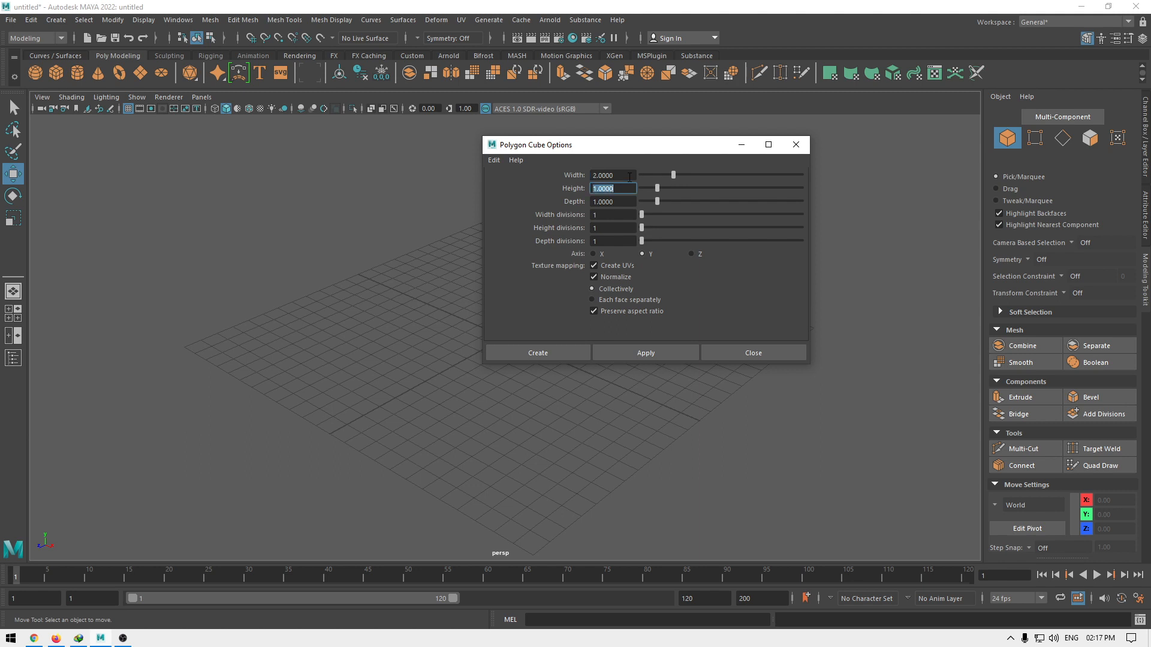
type("2")
key("Tab")
type("2")
key("Return")
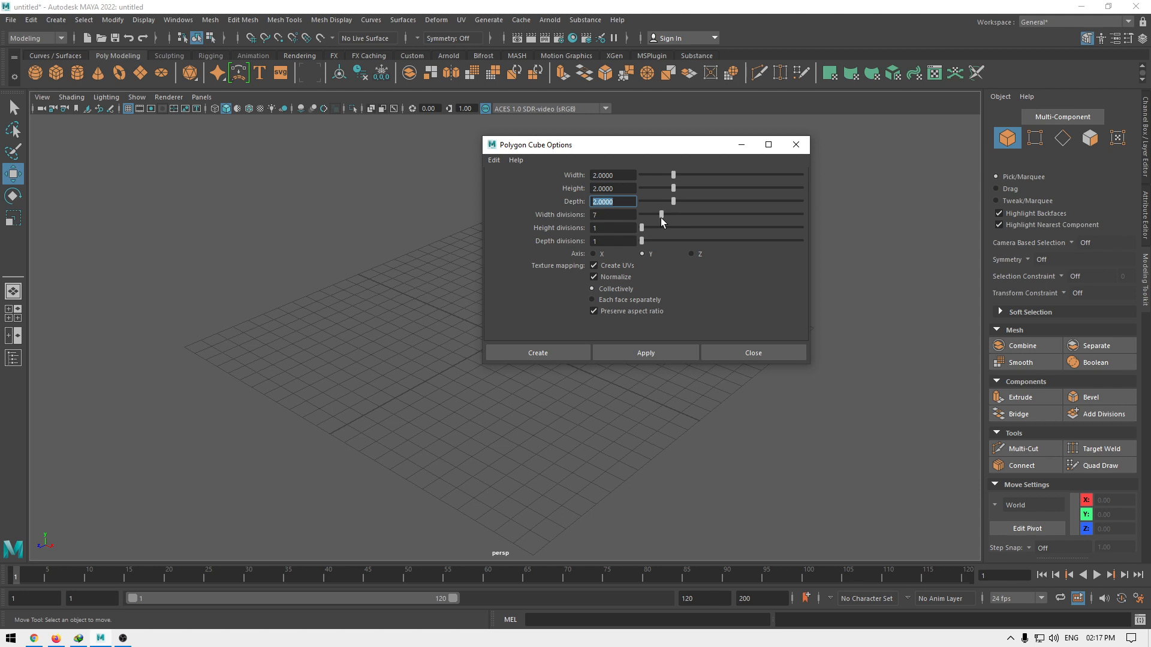
Step: Set the cube's width, height and depth divisions to 5 and create it
left_click_drag(657, 217, 658, 246)
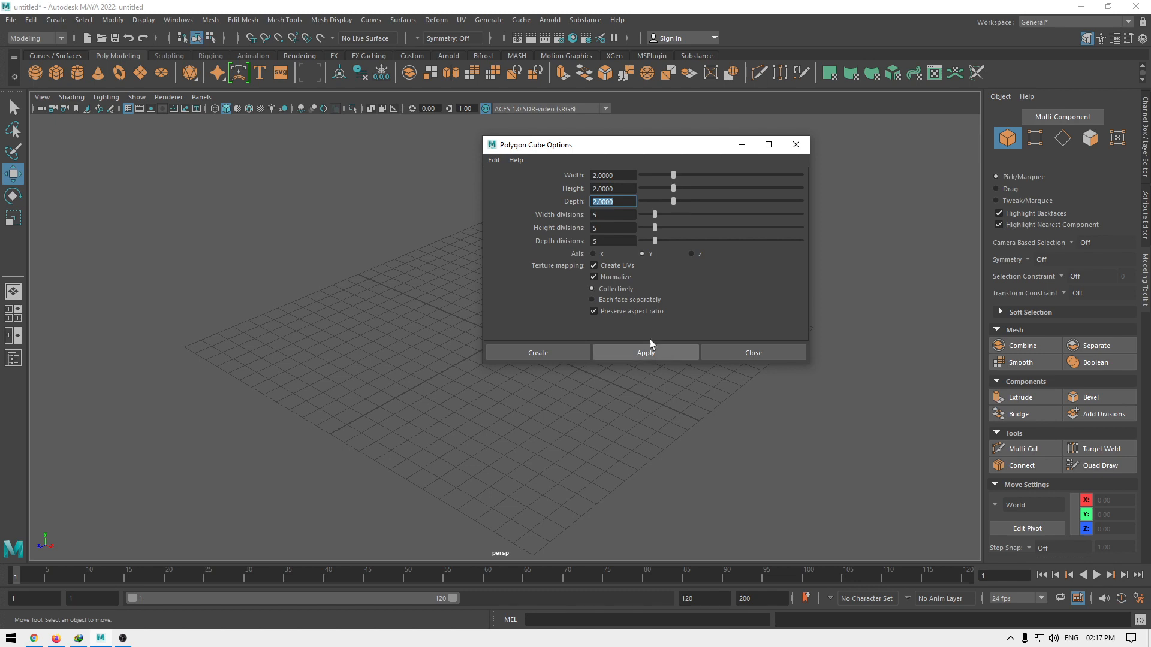
left_click(549, 353)
Step: Examine the subdivided cube from several angles, both selected and deselected
left_click_drag(509, 446, 530, 437, "alt")
right_click_drag(485, 381, 558, 428, "alt")
left_click_drag(560, 428, 511, 431, "alt")
right_click_drag(511, 431, 545, 484, "alt")
left_click_drag(544, 487, 545, 300, "alt")
scroll(545, 257, "down", 4)
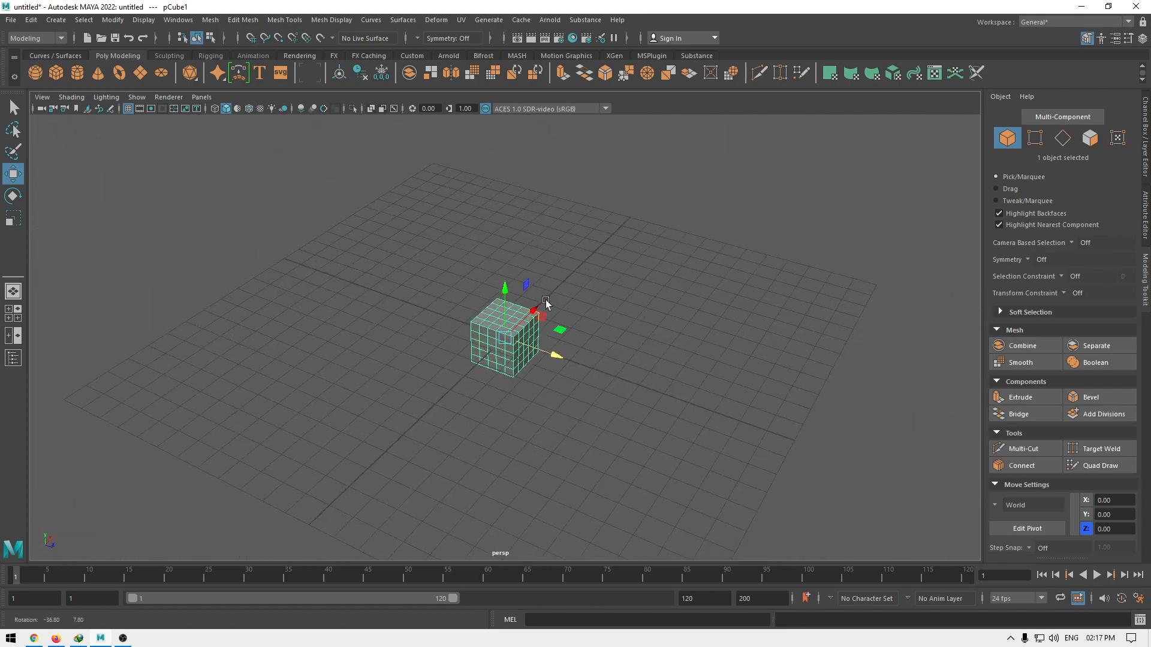
left_click(586, 384)
left_click_drag(585, 528, 564, 468, "alt")
scroll(564, 468, "up", 3)
left_click_drag(564, 390, 563, 463, "alt")
scroll(563, 462, "down", 3)
left_click_drag(562, 419, 544, 377, "alt")
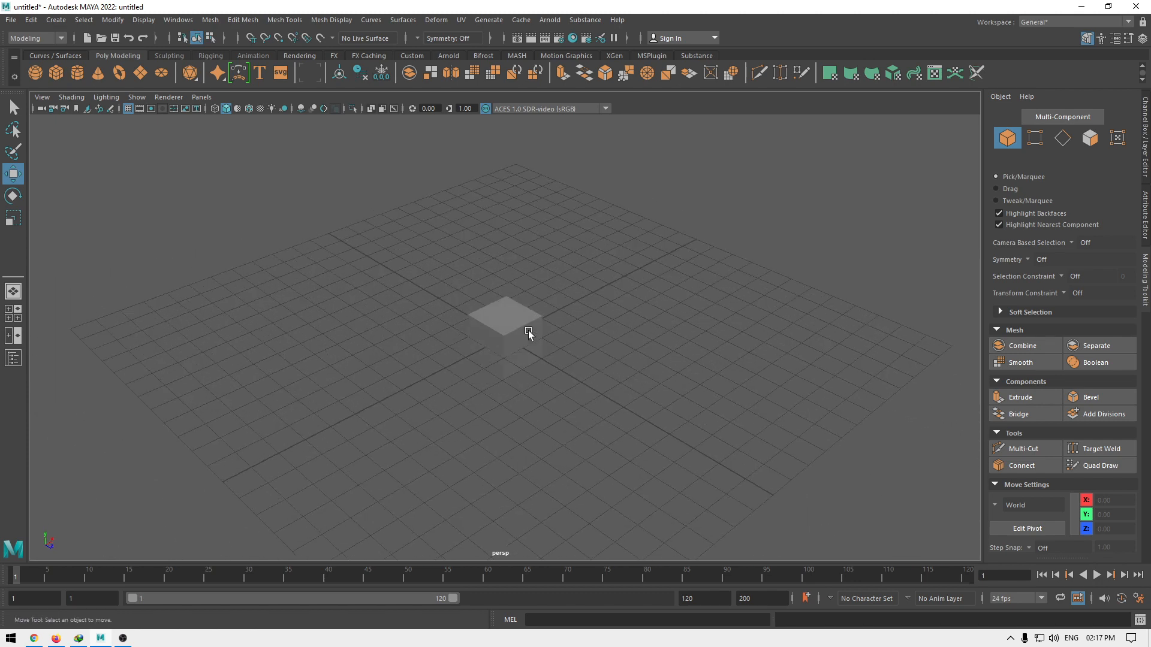
Step: Select the cube and display its polyCube1 creation parameters in the Channel Box
left_click(529, 333)
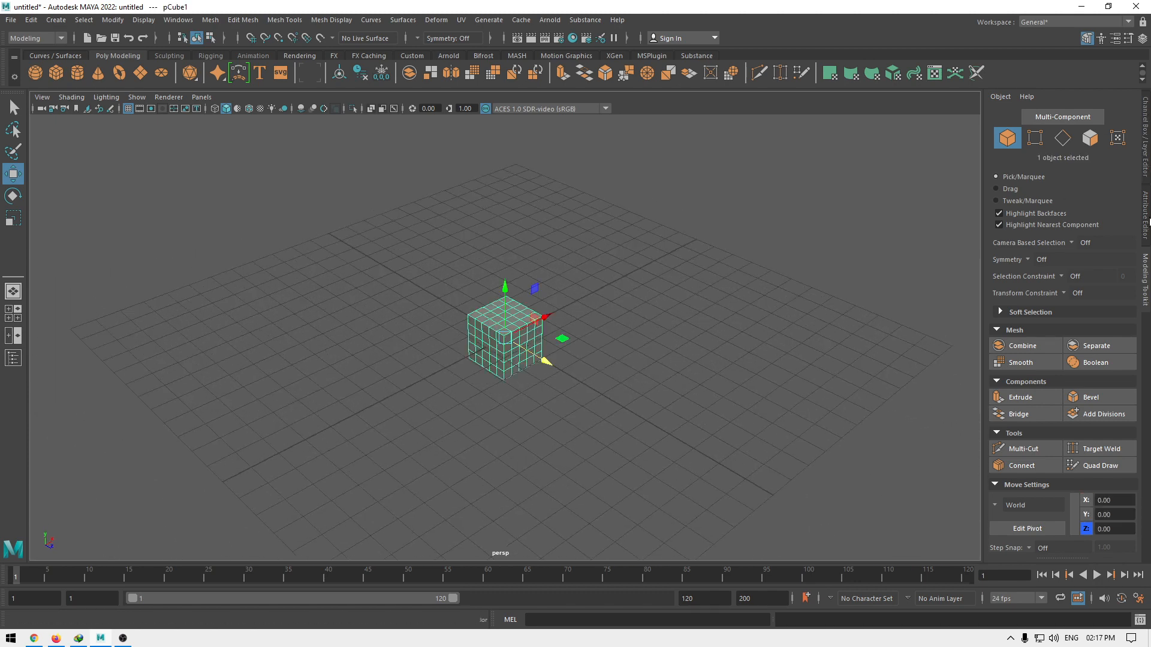
left_click(1145, 217)
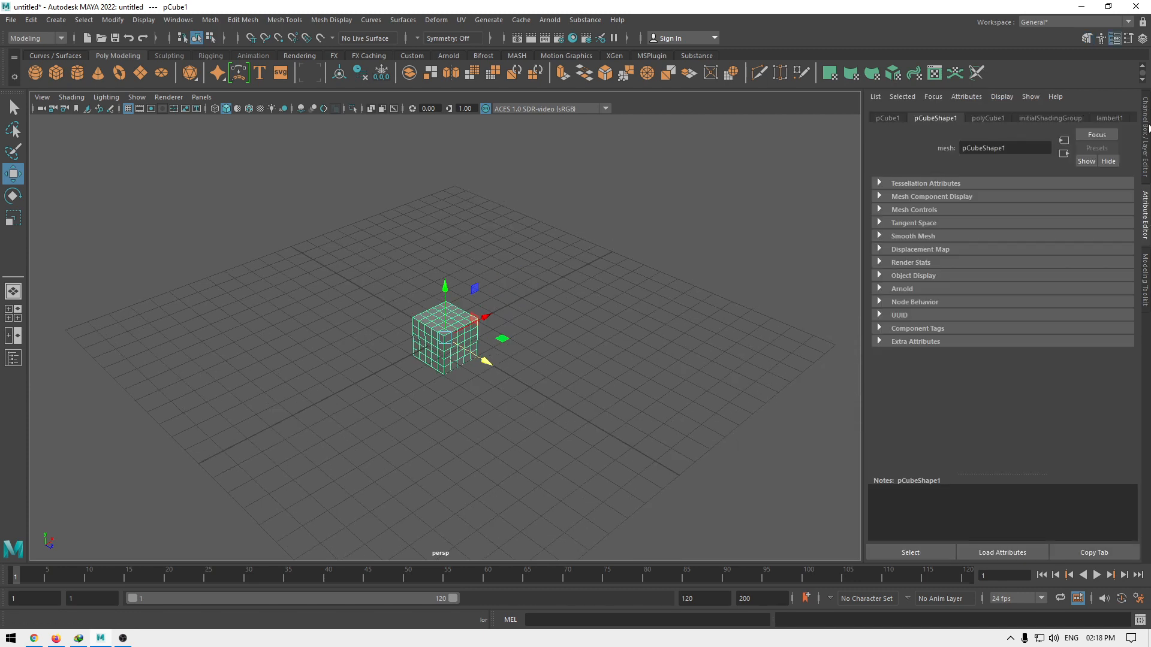
left_click(1146, 151)
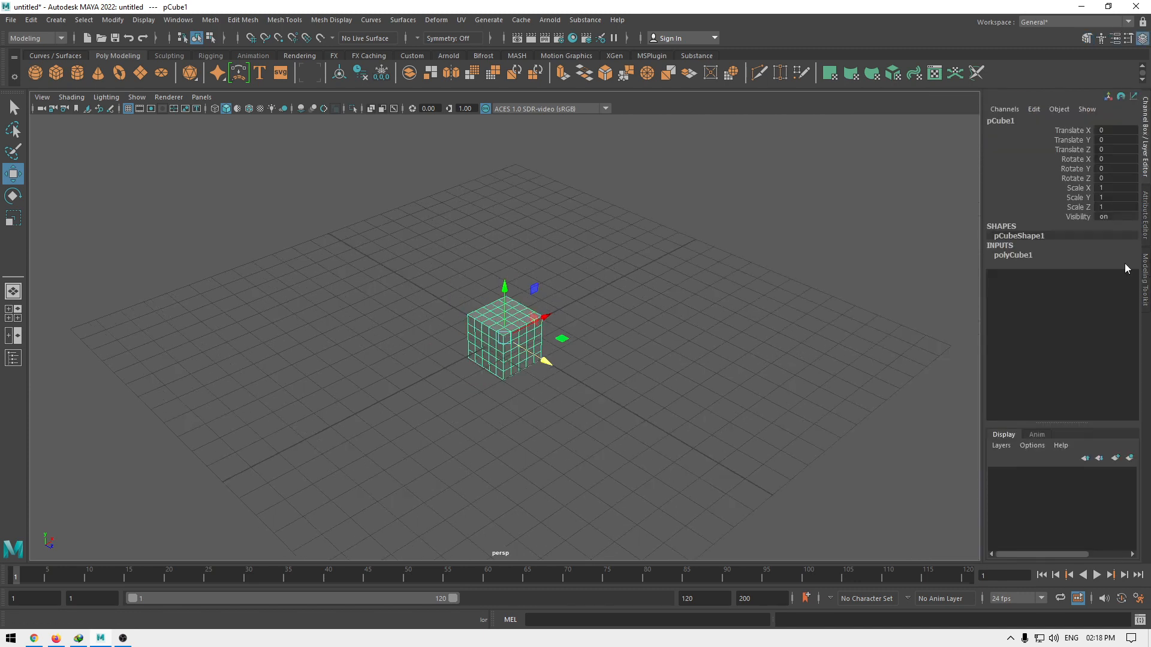
left_click(1013, 255)
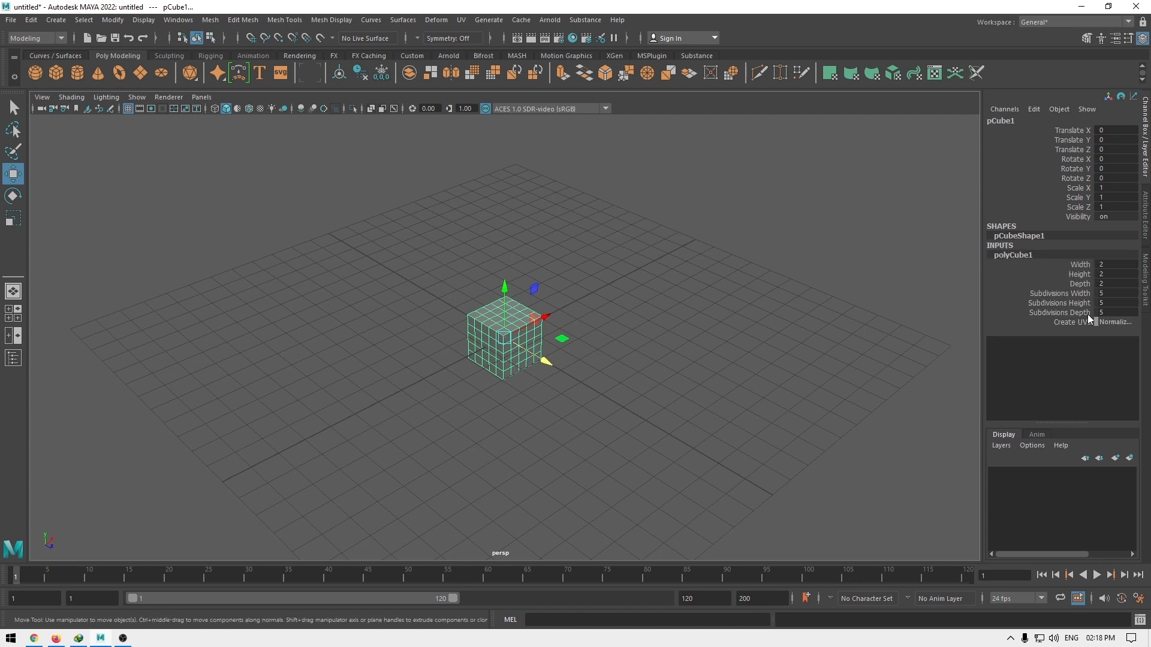
Step: Try stretching the cube's Width parameter alone to about 7.4, and undo the change
left_click(1079, 265)
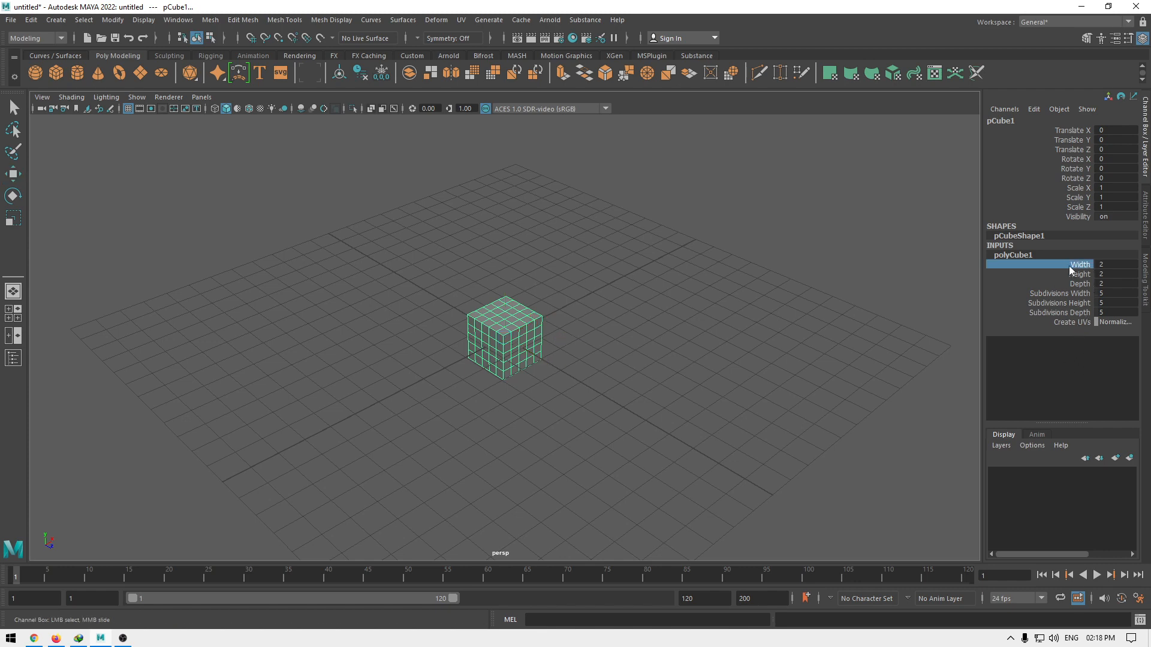
left_click(1086, 283)
left_click(1043, 268)
middle_click_drag(763, 300, 796, 311)
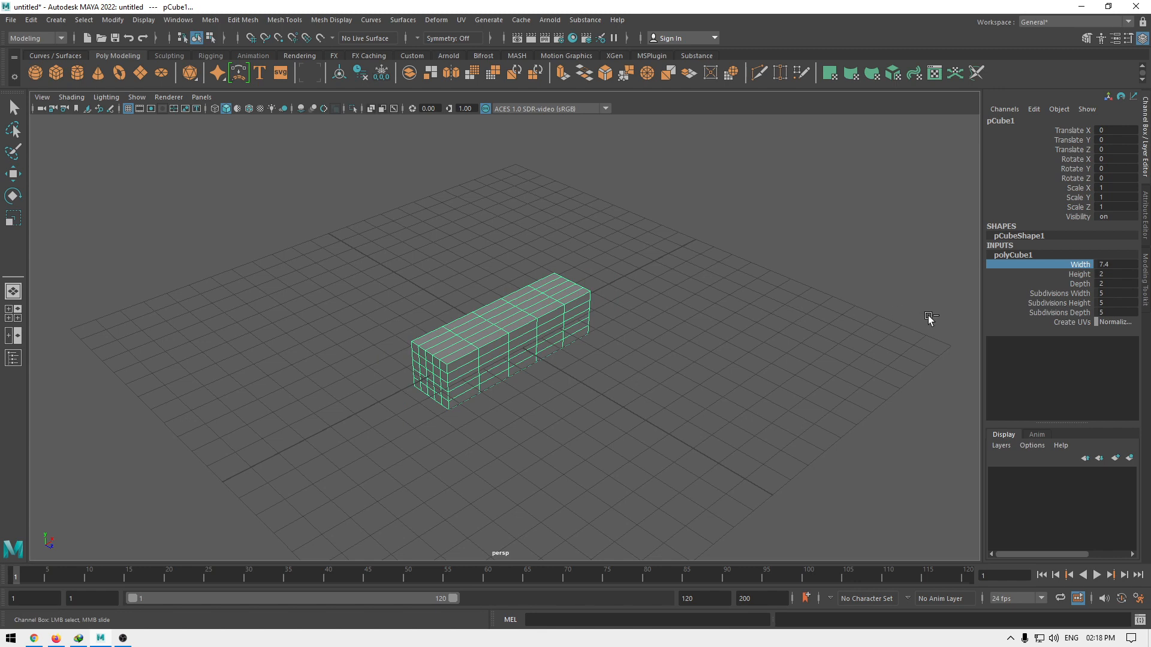
key("ctrl+z")
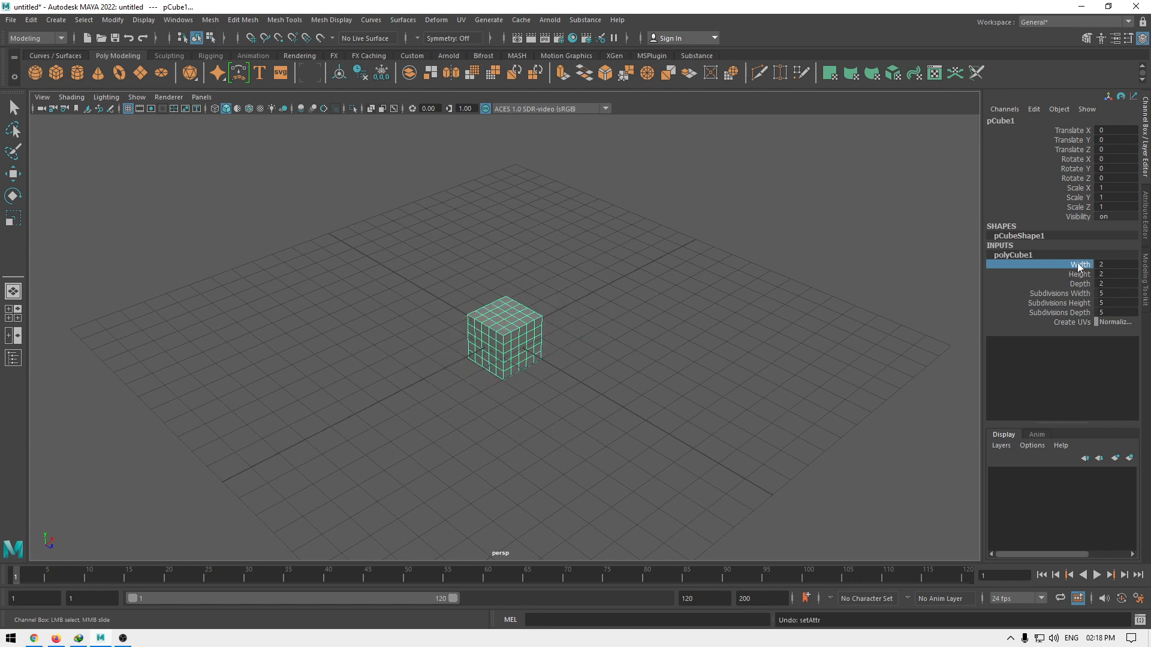
Step: Set the cube's width, height and depth together to 5, and adjust its three subdivision values together
left_click_drag(1079, 266, 1079, 285)
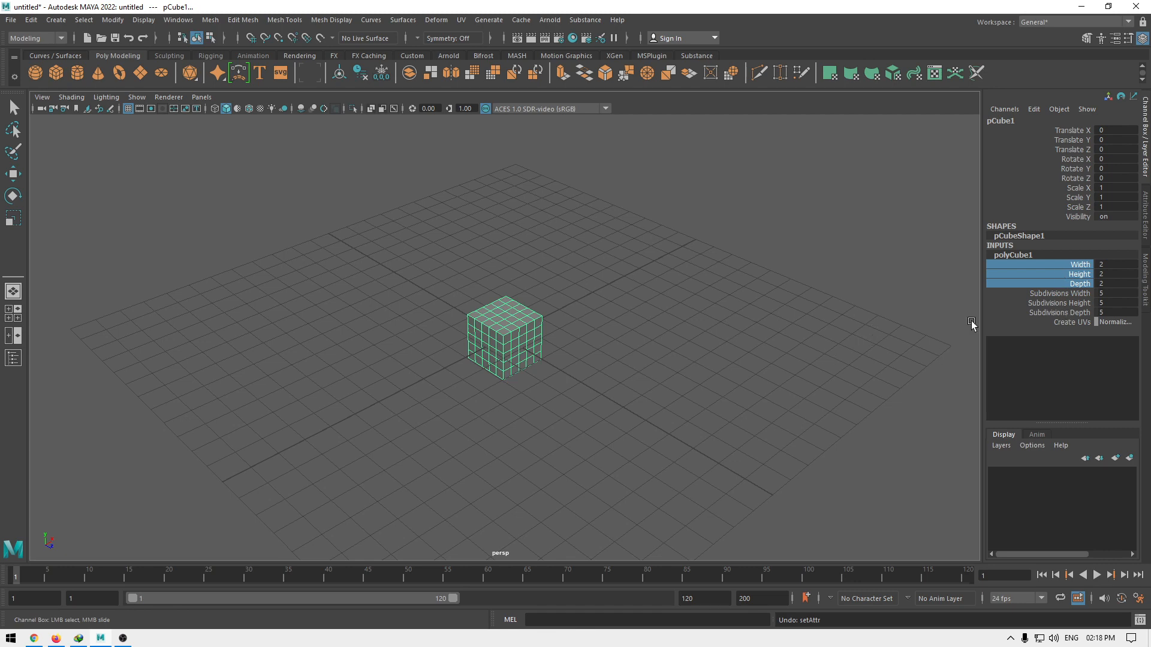
middle_click_drag(678, 292, 697, 315)
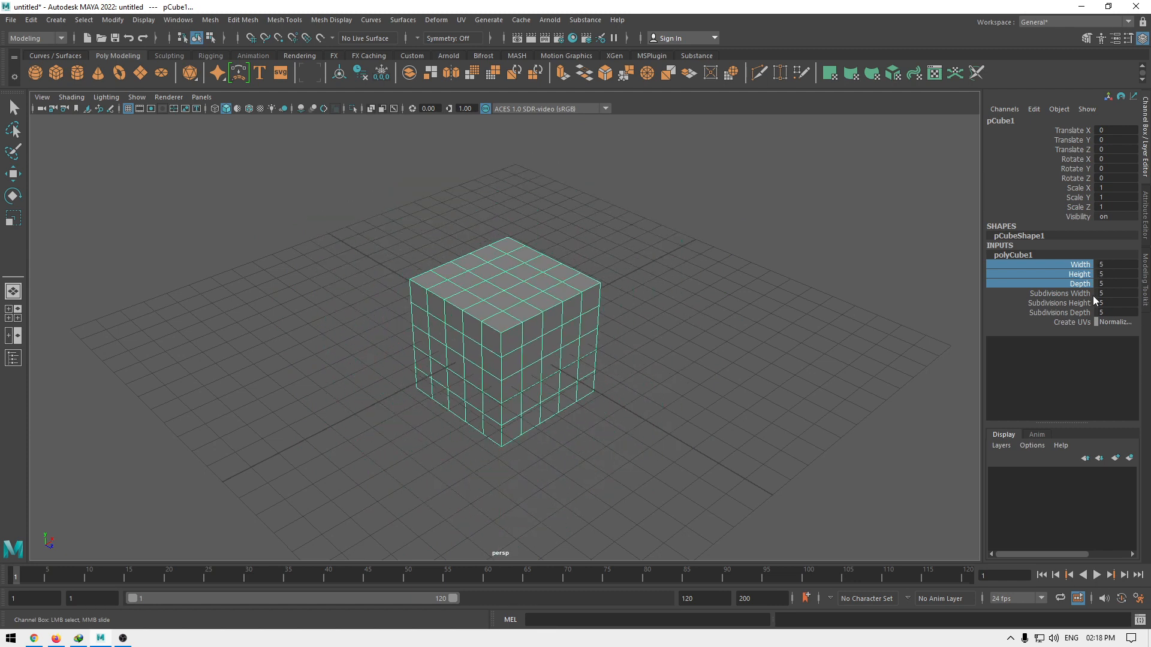
left_click_drag(1073, 293, 1079, 313)
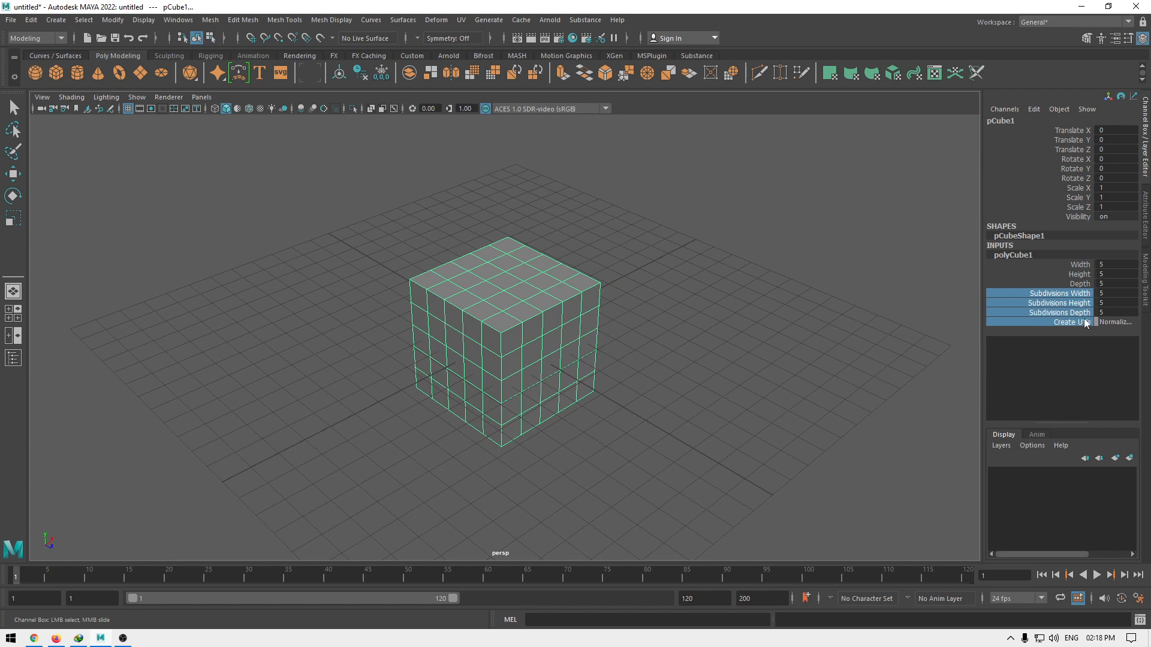
middle_click_drag(816, 300, 836, 319)
Step: Deselect the cube and start a new empty scene
left_click_drag(711, 423, 638, 462, "alt")
key("w")
left_click(742, 386)
right_click_drag(858, 456, 763, 381, "alt")
key("ctrl+n")
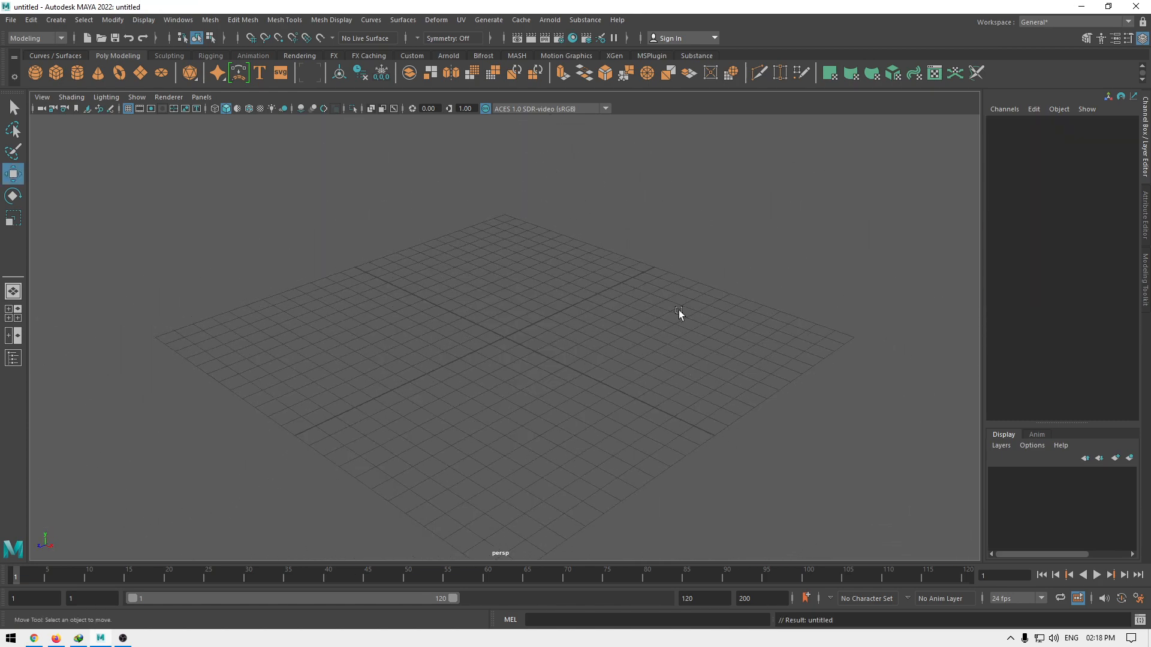
Step: Create a polygon cylinder at the grid centre and display its creation parameters
right_click(679, 310, "shift")
right_click_drag(679, 311, 613, 314, "shift")
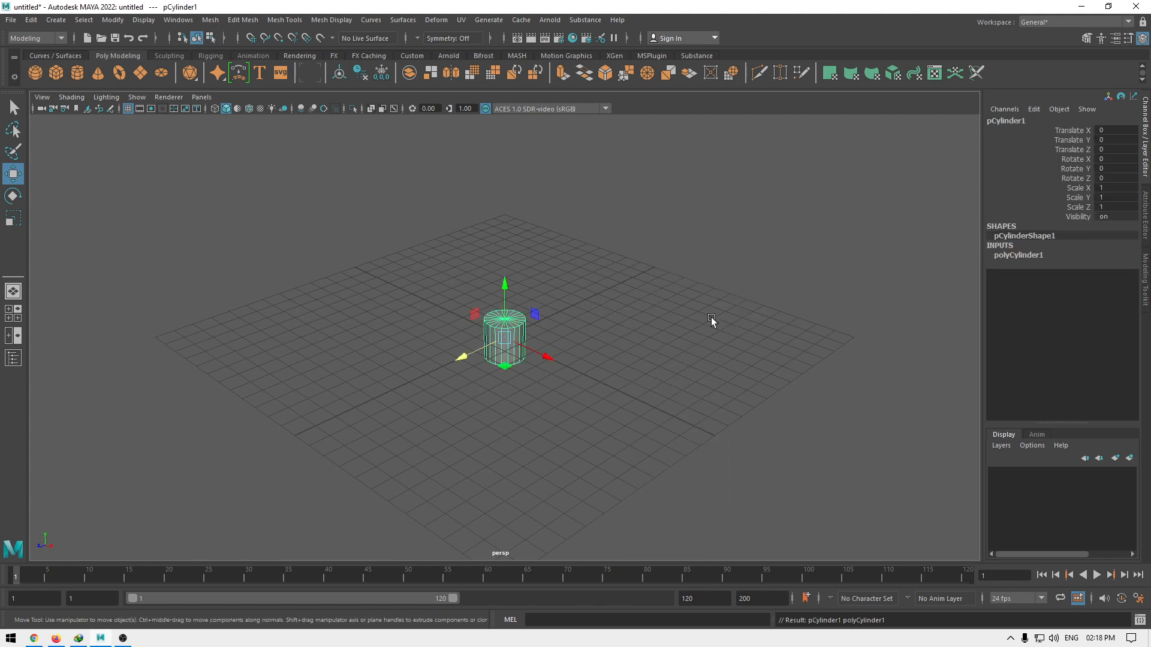
left_click(1021, 256)
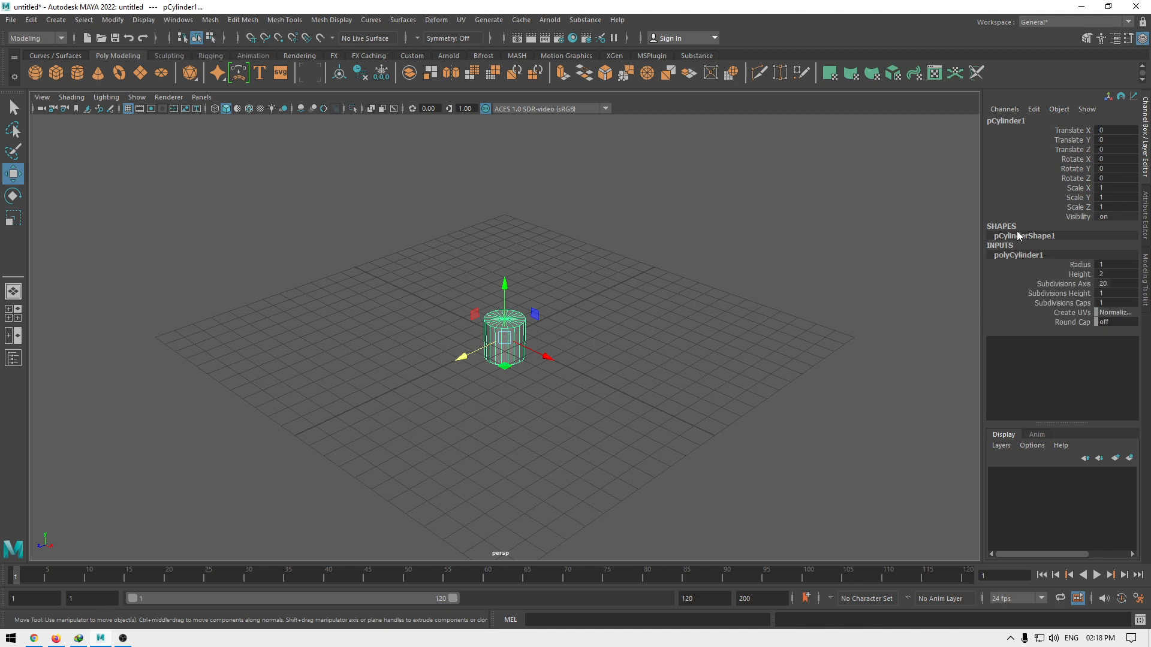
Step: Stretch the cylinder's radius interactively to about 3.2, and enter an exact radius of 4
left_click(1083, 266)
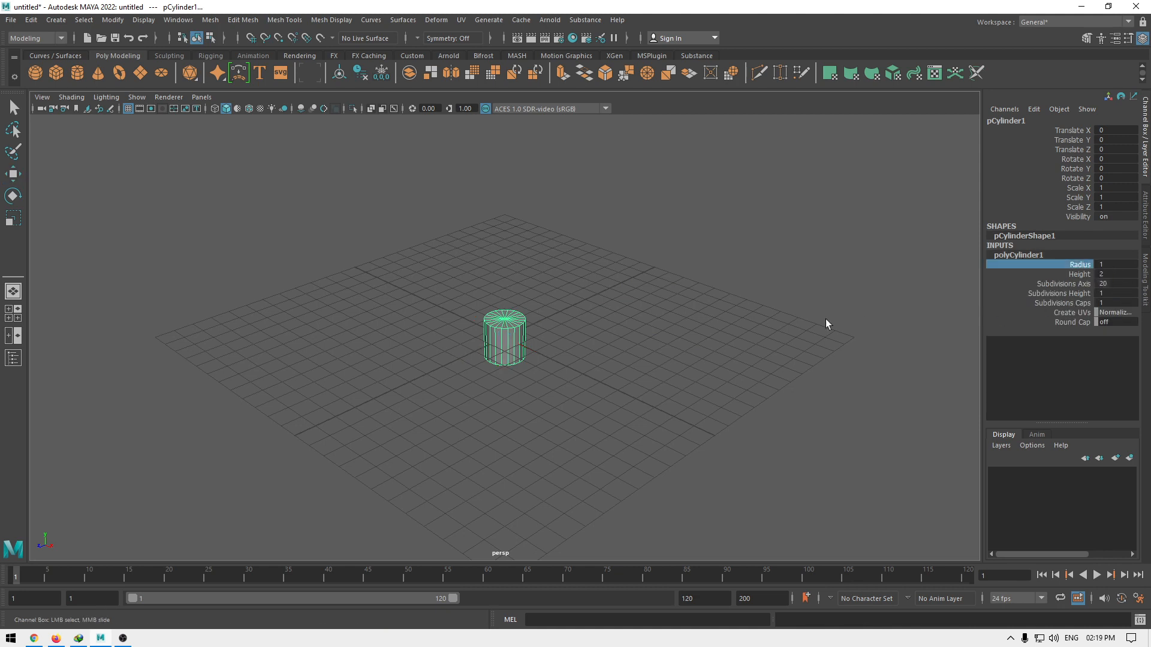
mouse_move(772, 331)
middle_mouse_down()
mouse_move(822, 331)
mouse_move(785, 340)
middle_mouse_up()
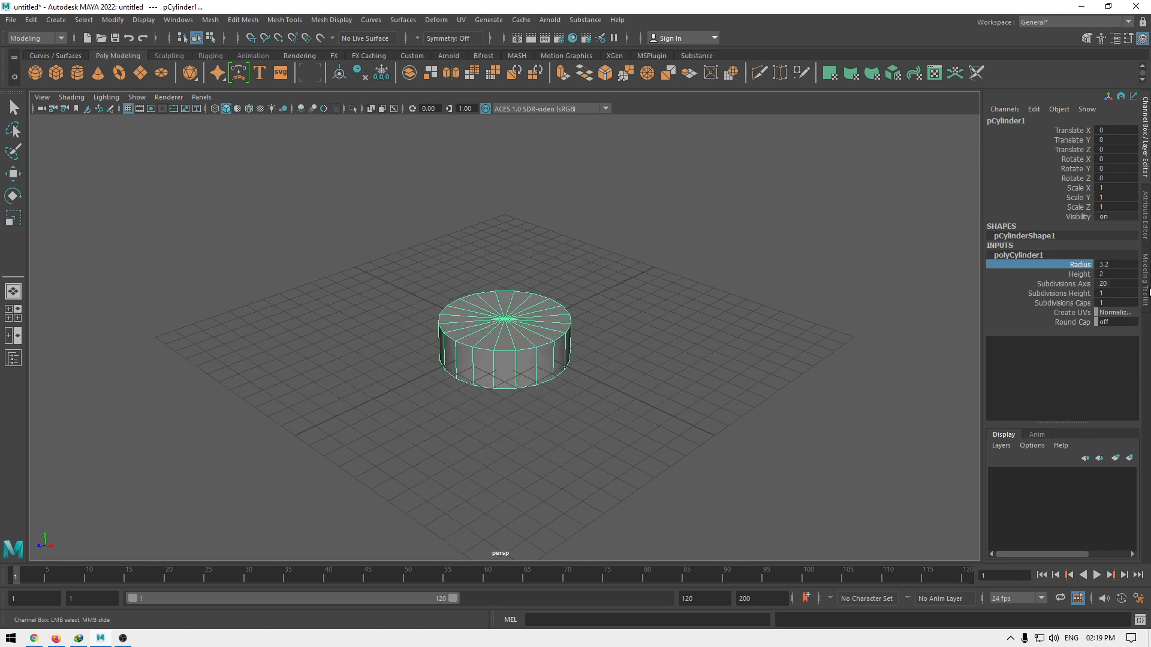
double_click(1118, 264)
type("4")
key("Return")
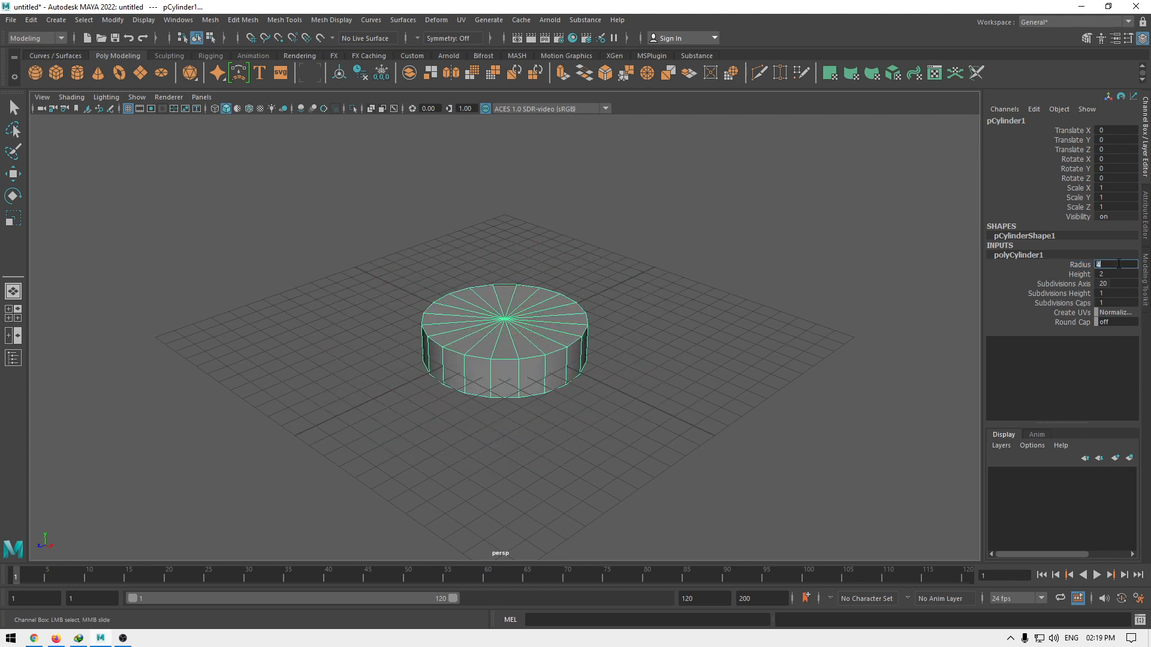
Step: Raise the cylinder's height interactively to about 9.6 and its axis subdivisions to 21
left_click(1079, 274)
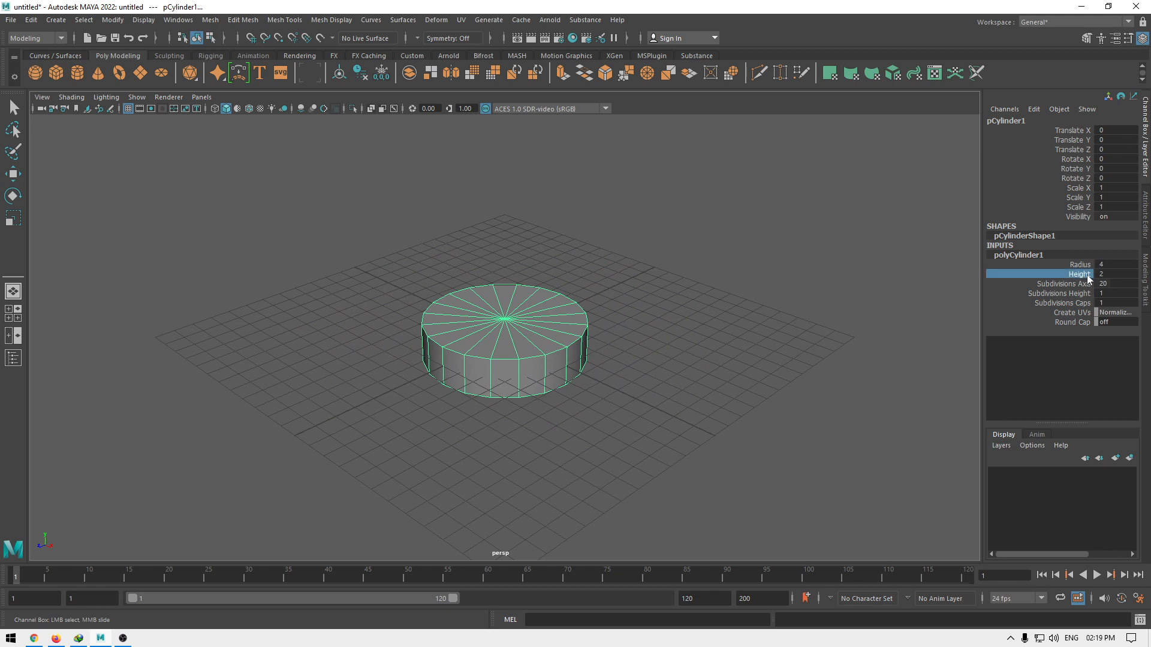
middle_click_drag(853, 278, 809, 282)
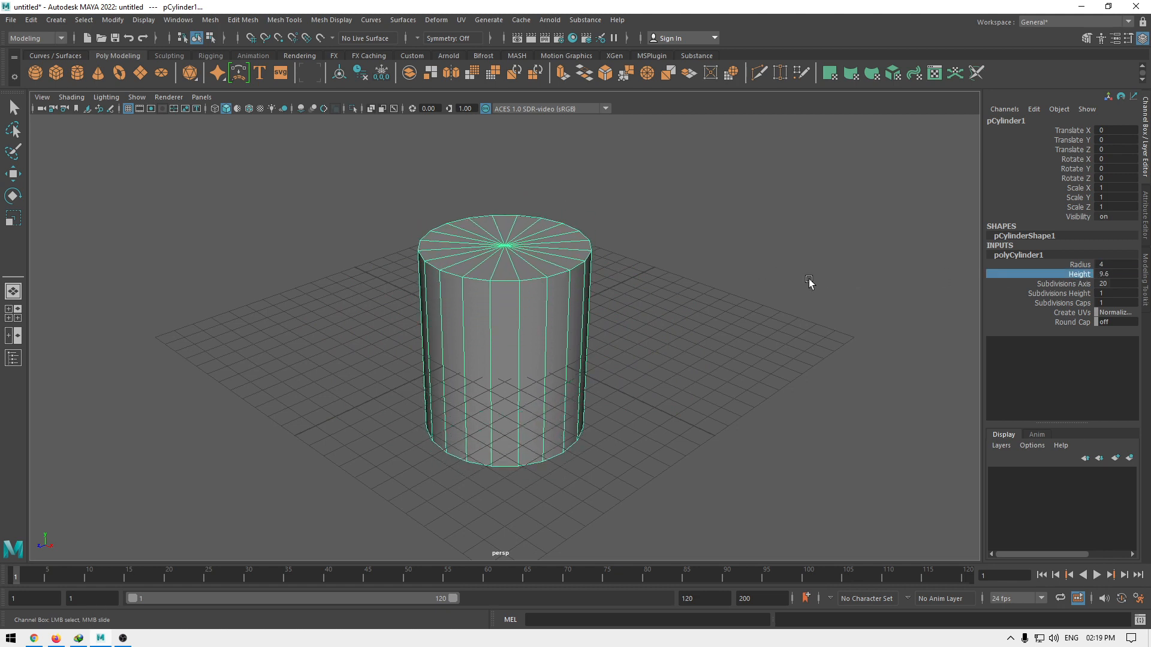
left_click(1083, 287)
mouse_move(711, 342)
middle_mouse_down()
mouse_move(757, 342)
mouse_move(632, 332)
mouse_move(717, 352)
middle_mouse_up()
left_click_drag(678, 373, 725, 396, "alt")
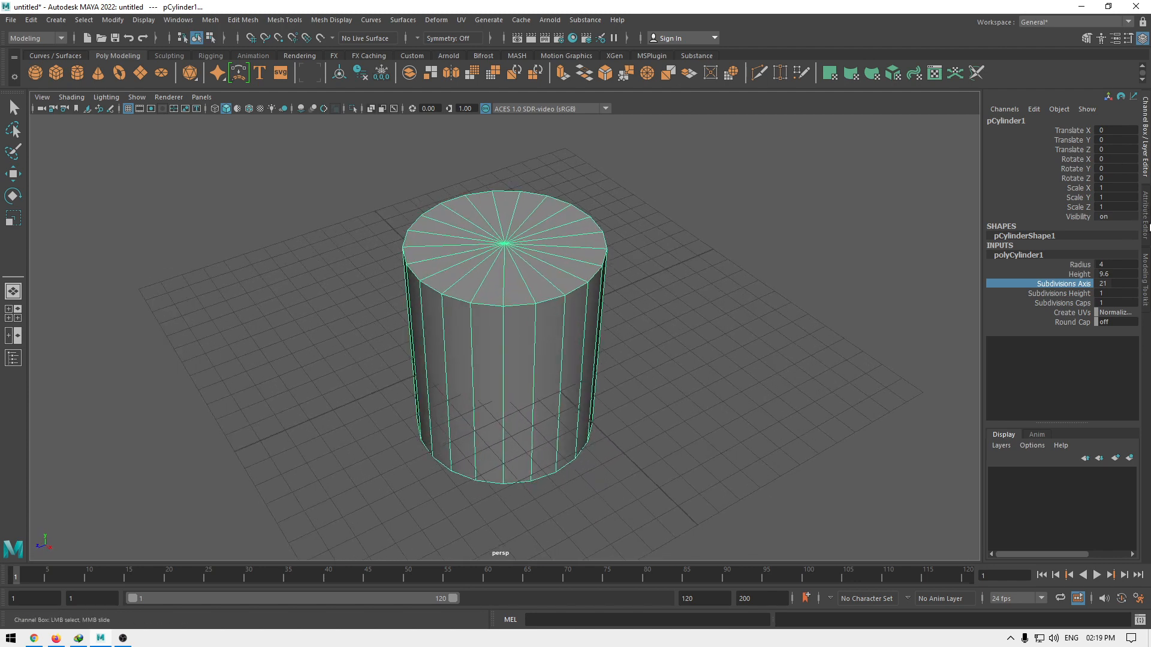
Step: In the Attribute Editor, set the cylinder's radius to about 6.2, height to about 10.3, and axis, height and cap subdivisions to 12, 5 and 2
left_click(1147, 222)
key("w")
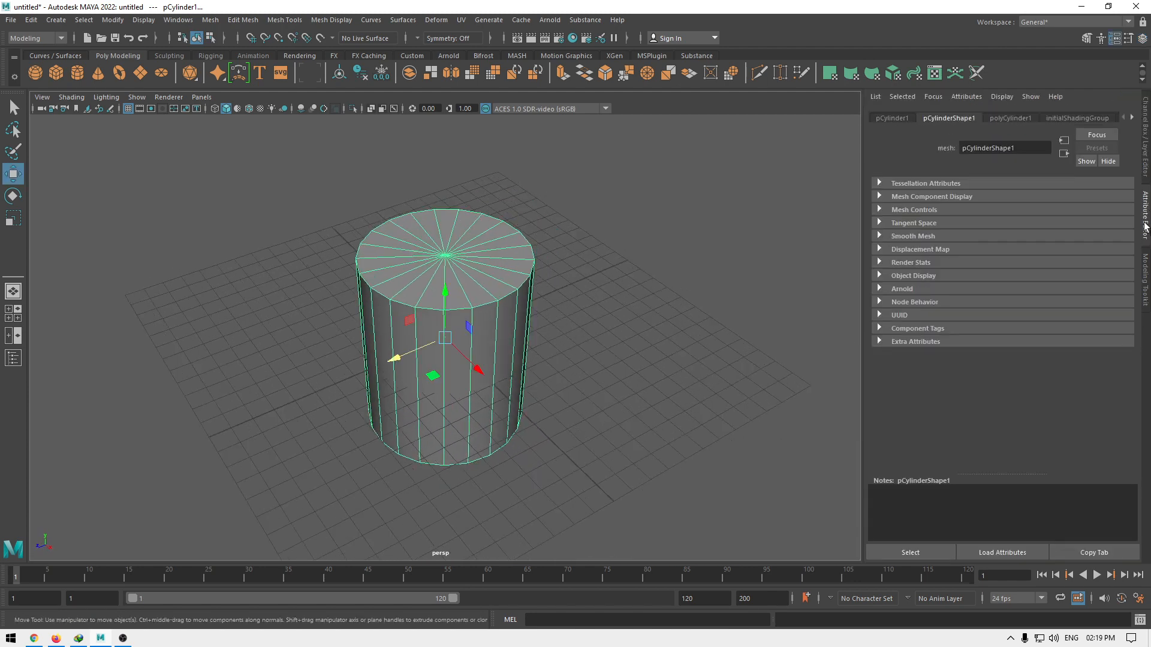
left_click(1019, 118)
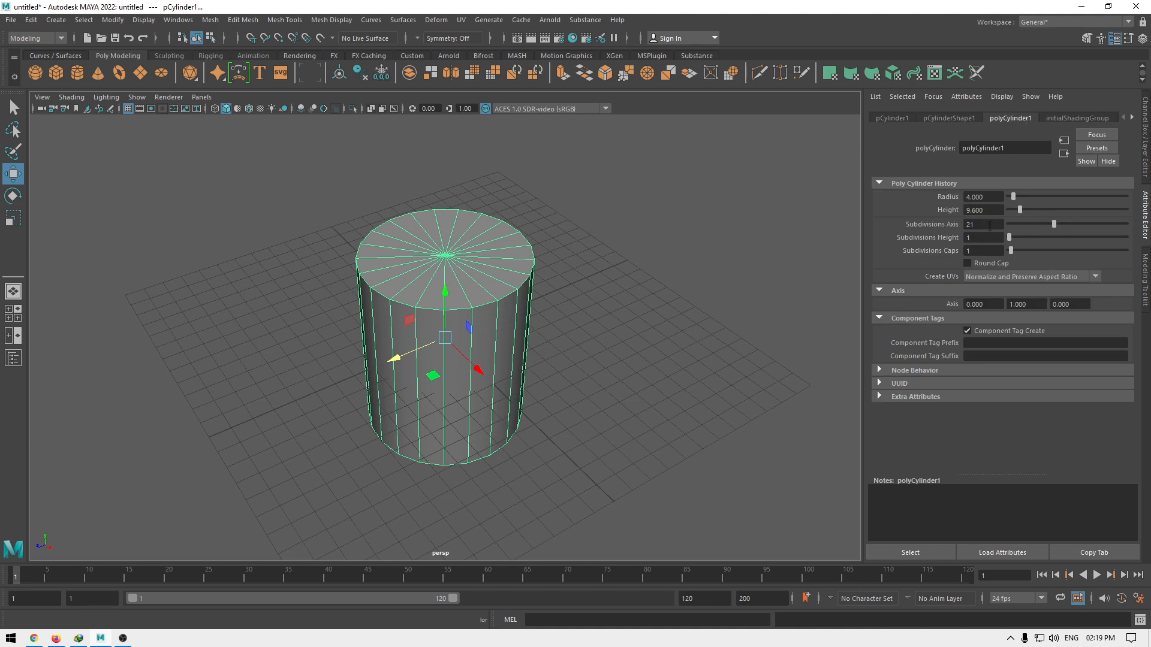
left_click_drag(1012, 197, 1014, 251)
left_click_drag(749, 417, 709, 431, "alt")
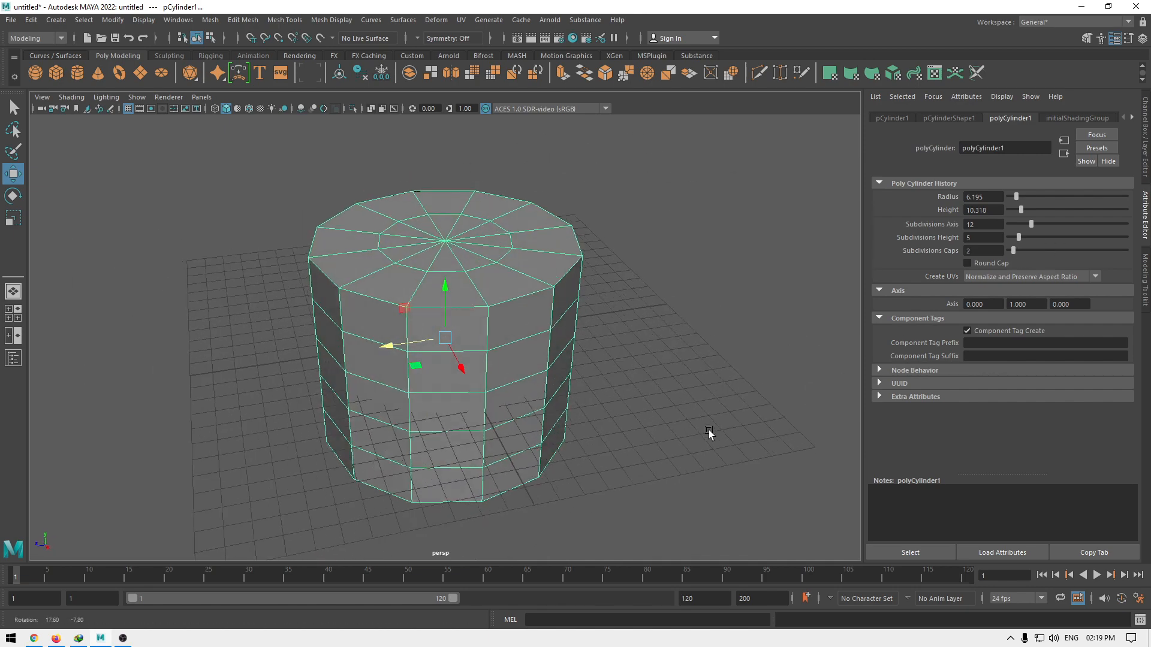
right_click_drag(710, 432, 629, 414, "alt")
left_click_drag(629, 414, 686, 414, "alt")
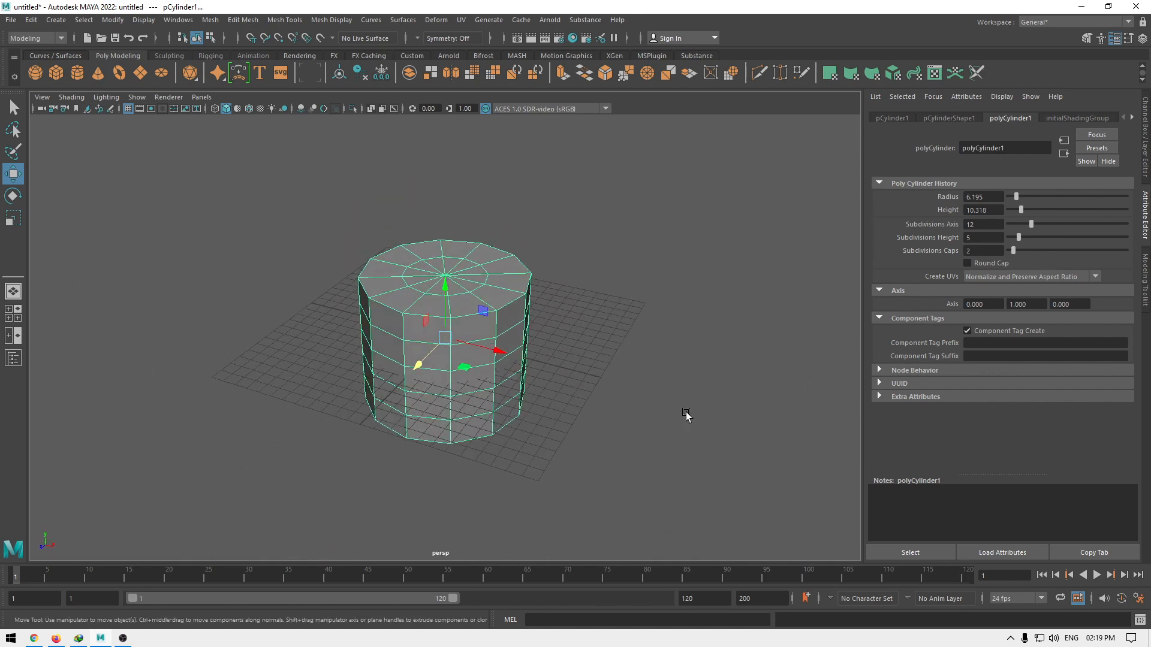